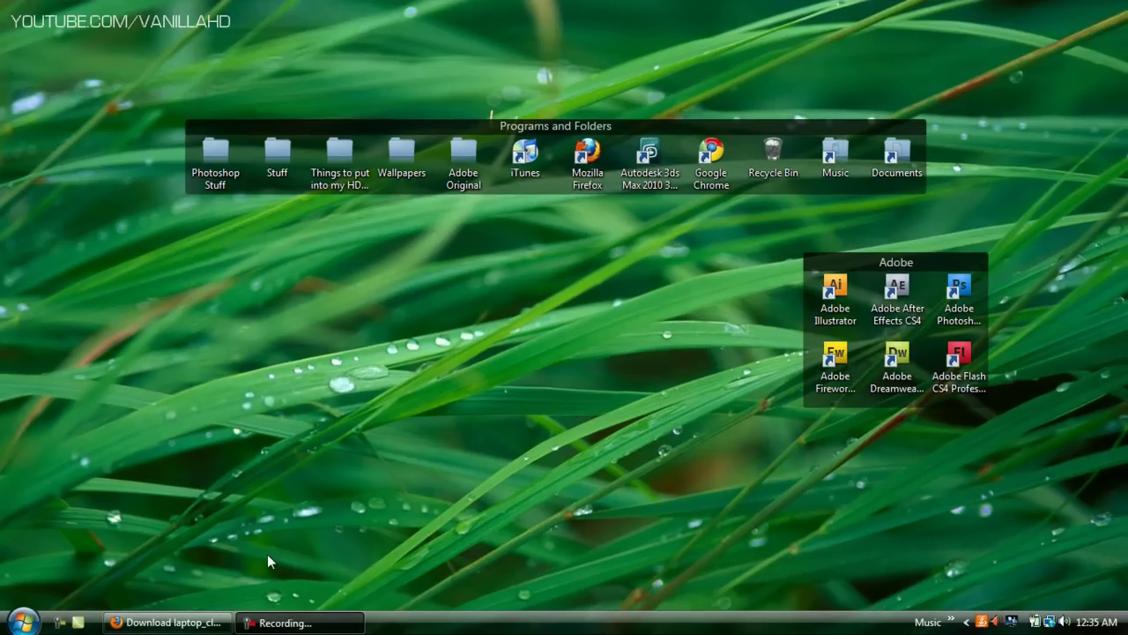
Switch to Firefox and start the download of laptop_click_single.wav from its FileFront page.
left_click(224, 625)
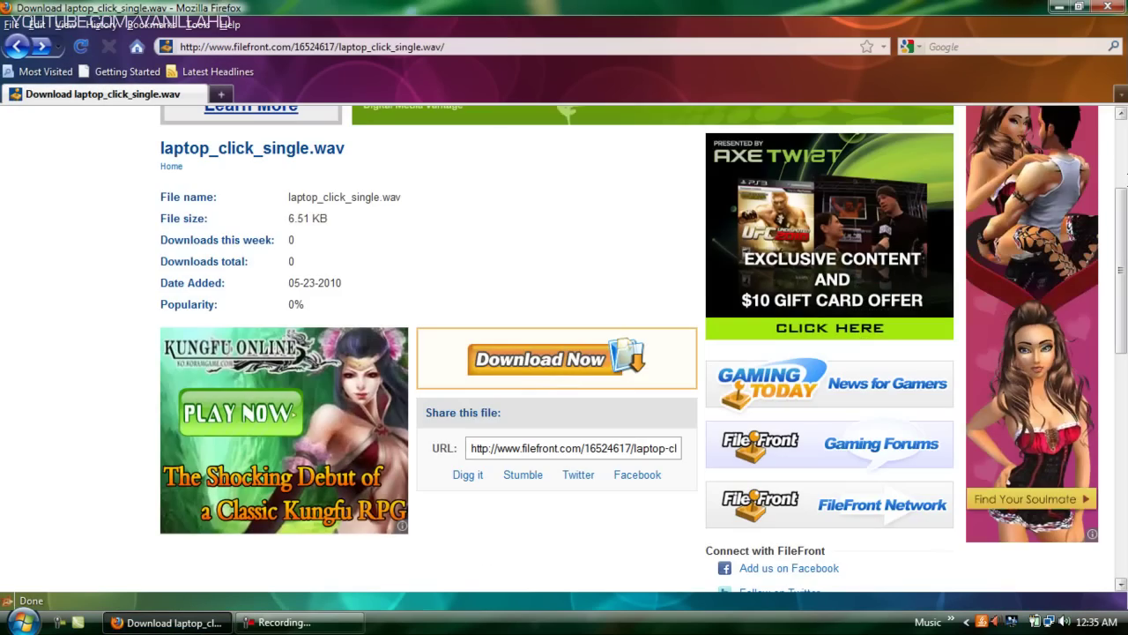
scroll(139, 365, "up", 4)
scroll(138, 366, "down", 5)
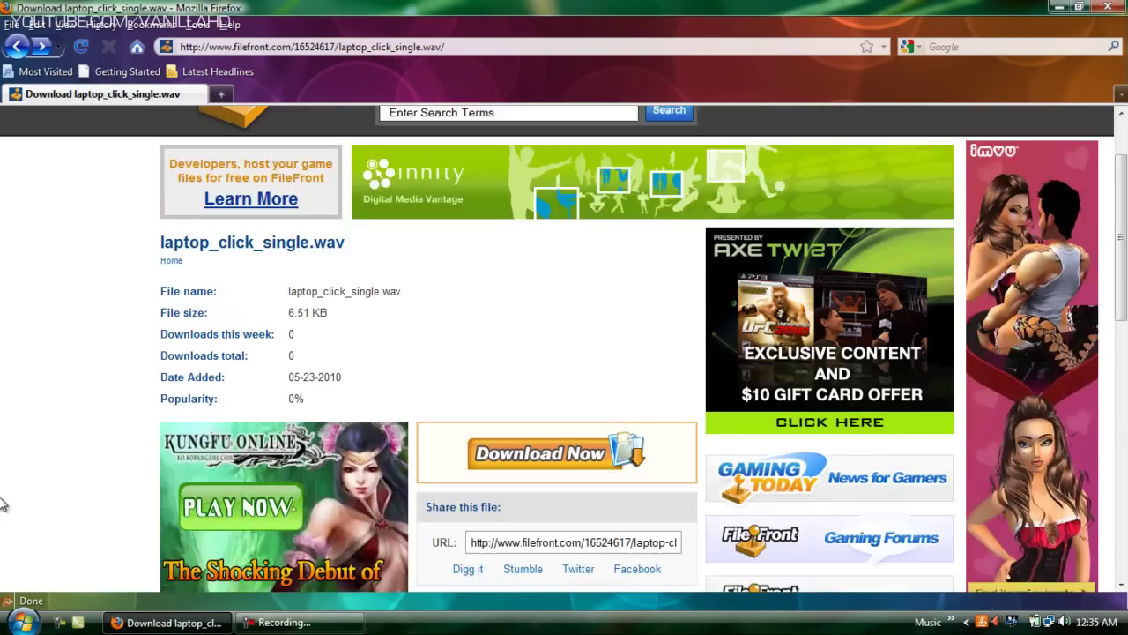
scroll(96, 408, "up", 4)
scroll(199, 370, "up", 2)
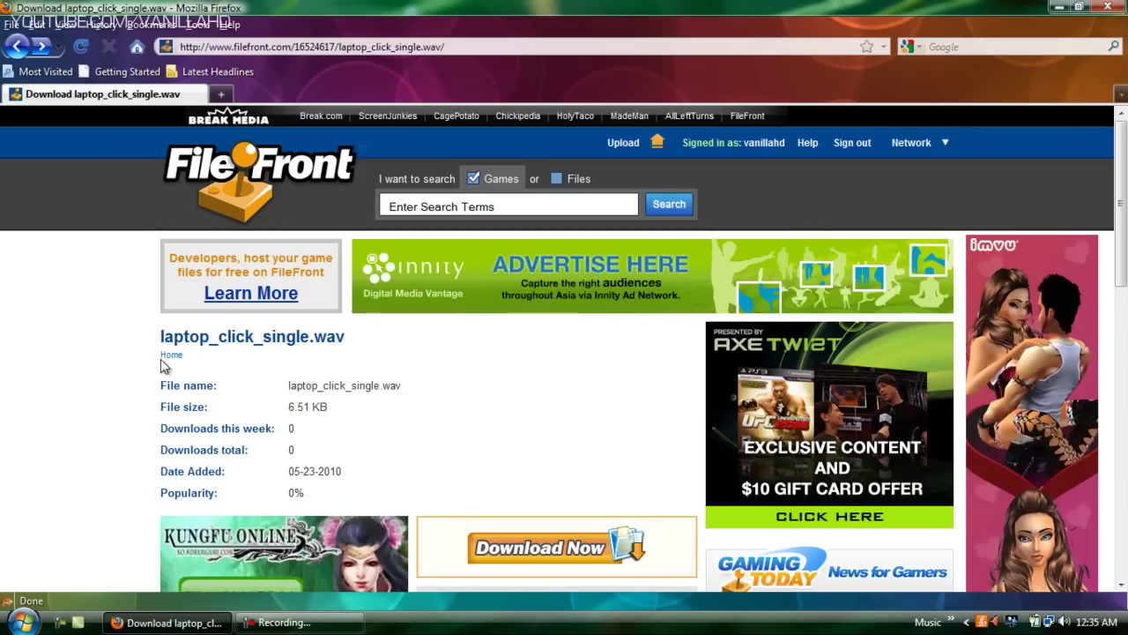
scroll(635, 499, "down", 2)
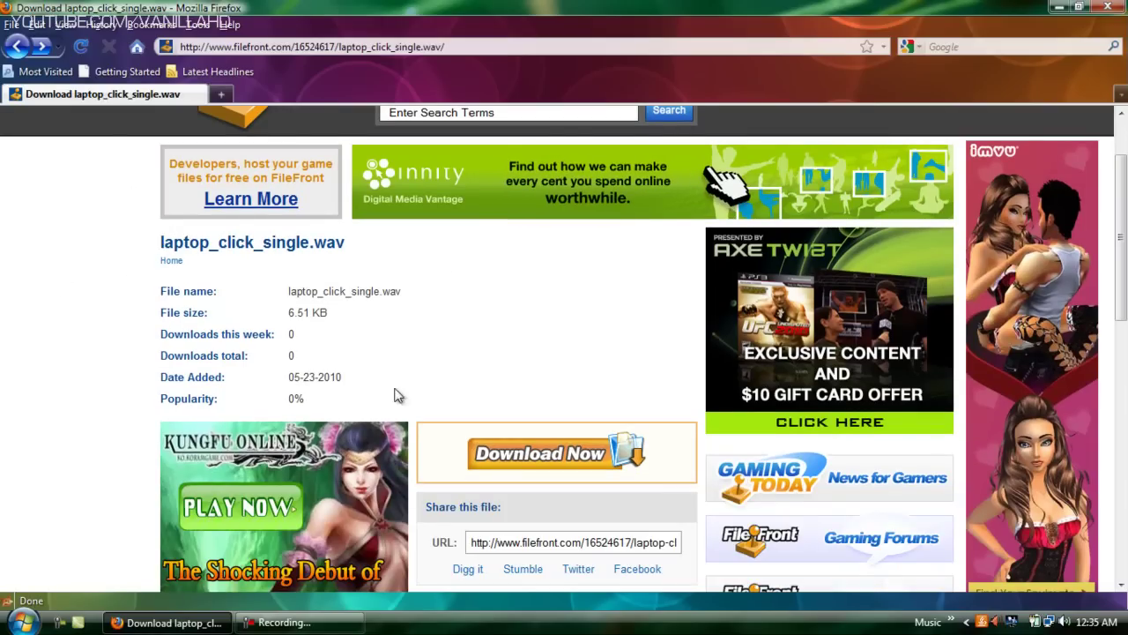
left_click(543, 460)
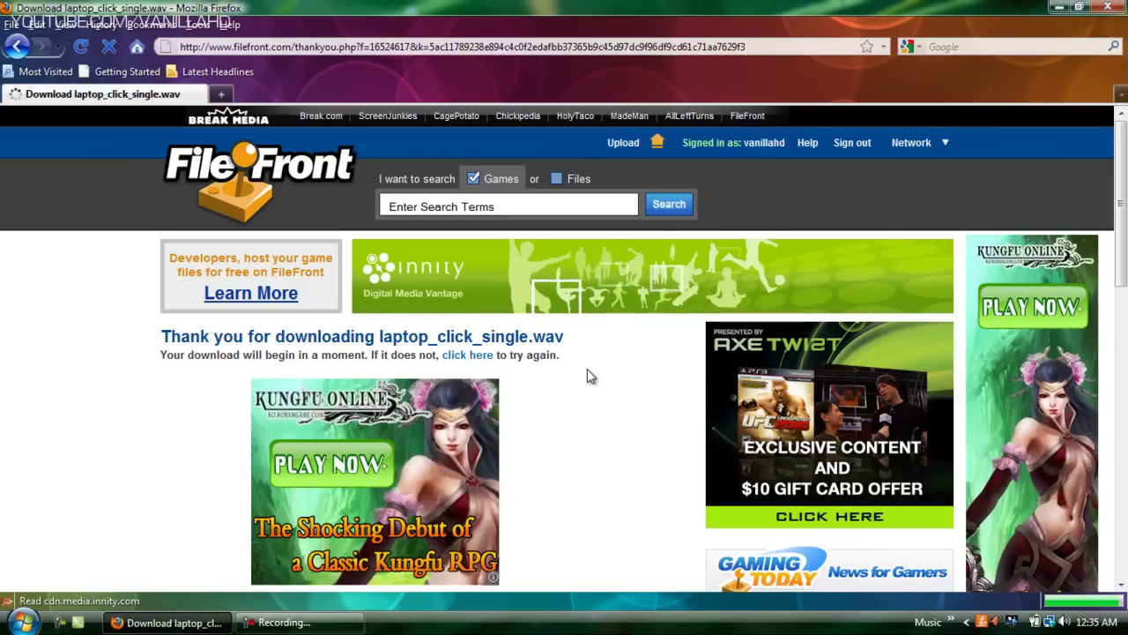
Request the download through the retry link and save laptop_click_single to the Desktop as a Wave Sound file.
scroll(587, 371, "down", 5)
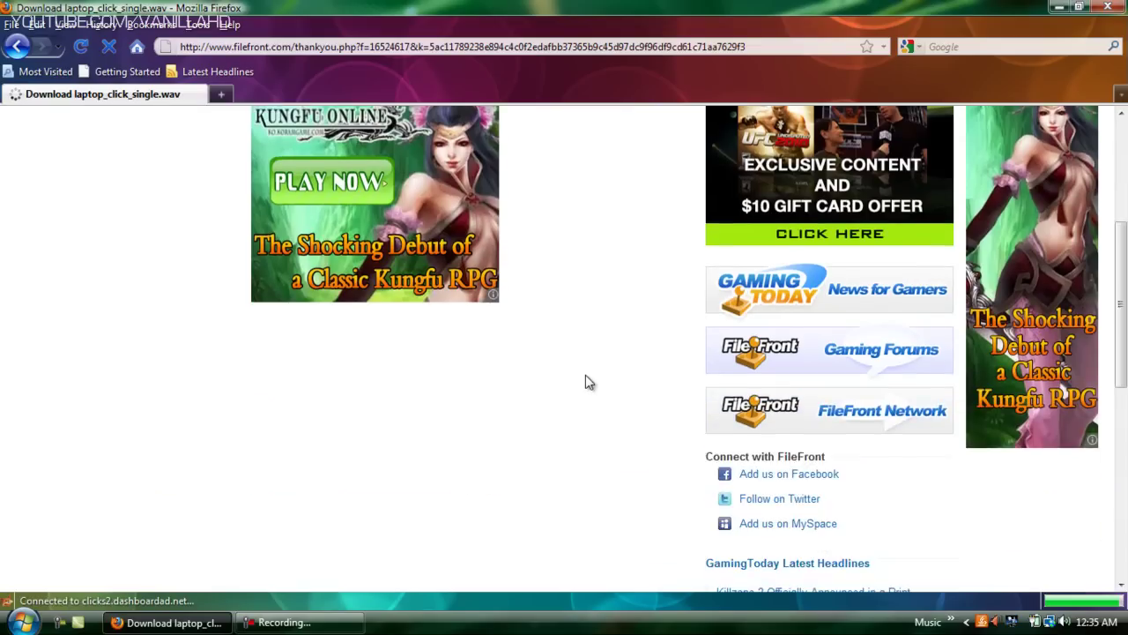
scroll(585, 382, "up", 5)
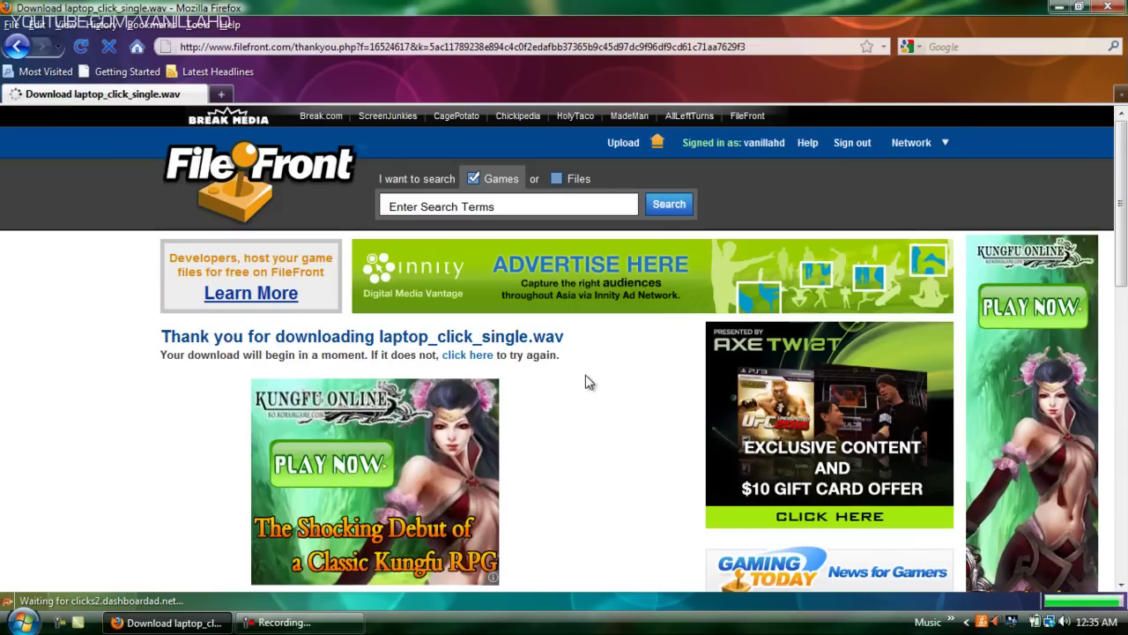
left_click(467, 356)
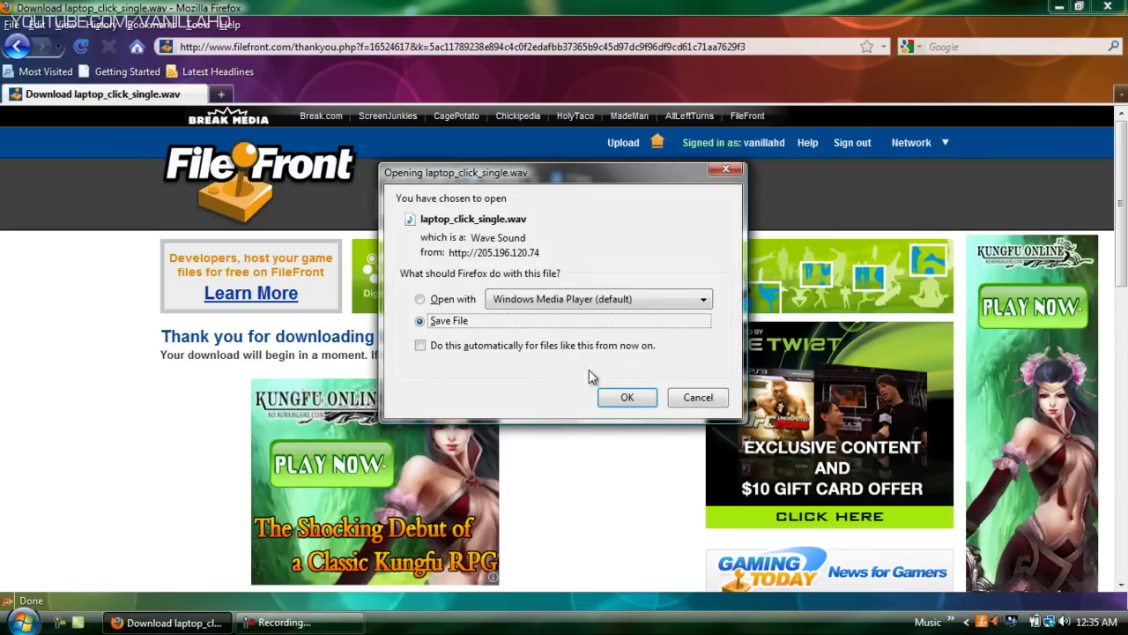
left_click(627, 396)
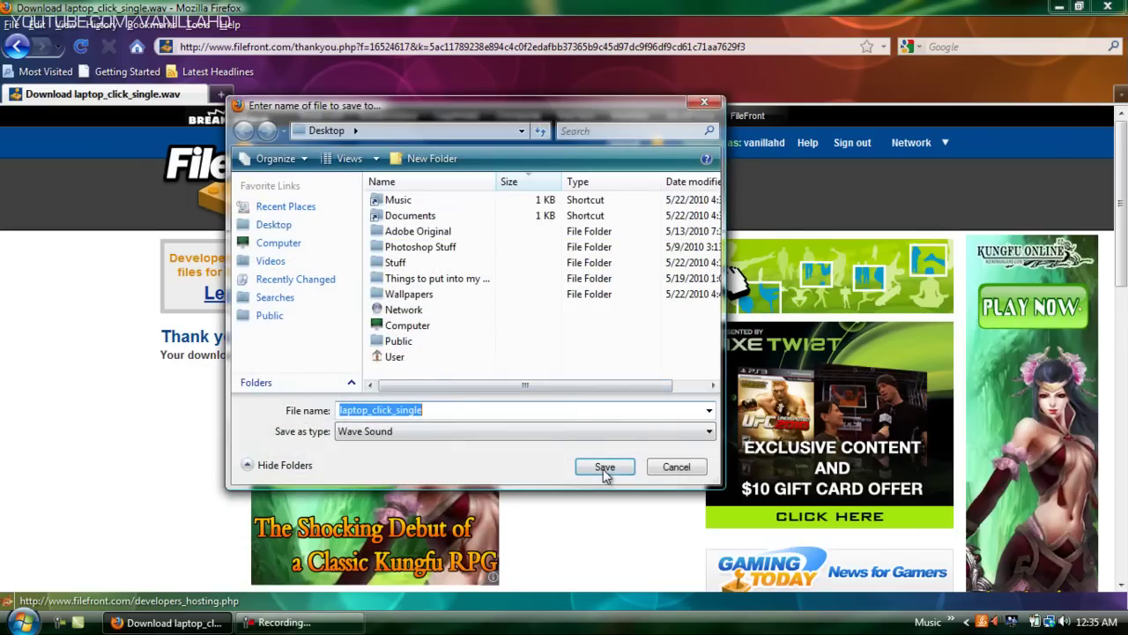
left_click(604, 468)
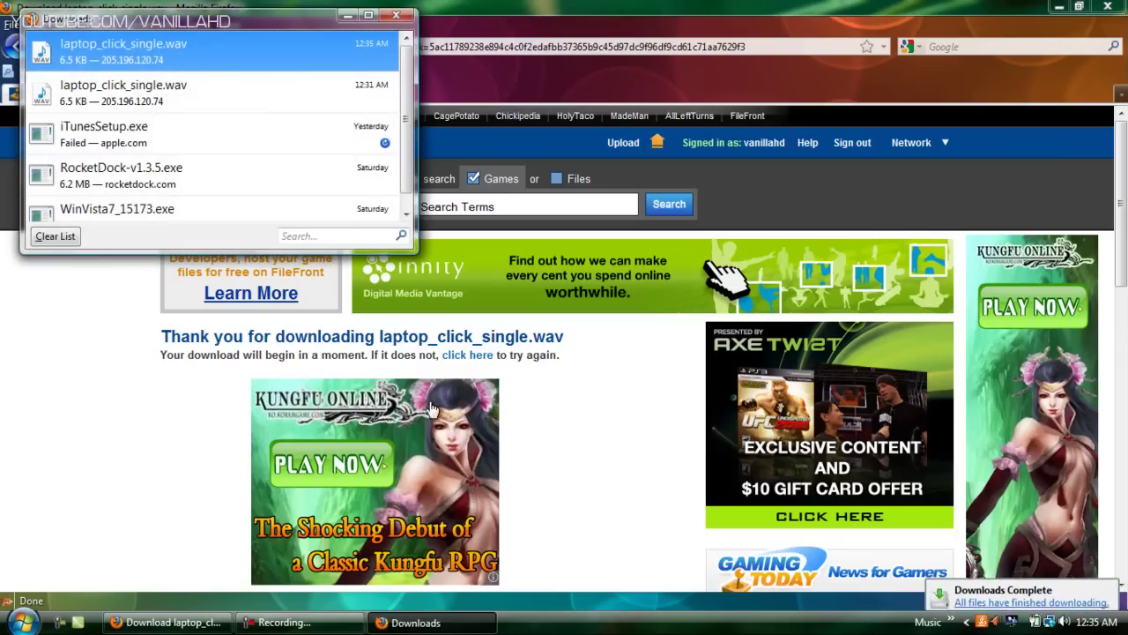
Close the downloads list and the browser, and place the laptop_click_single file in the middle of the desktop.
left_click(396, 15)
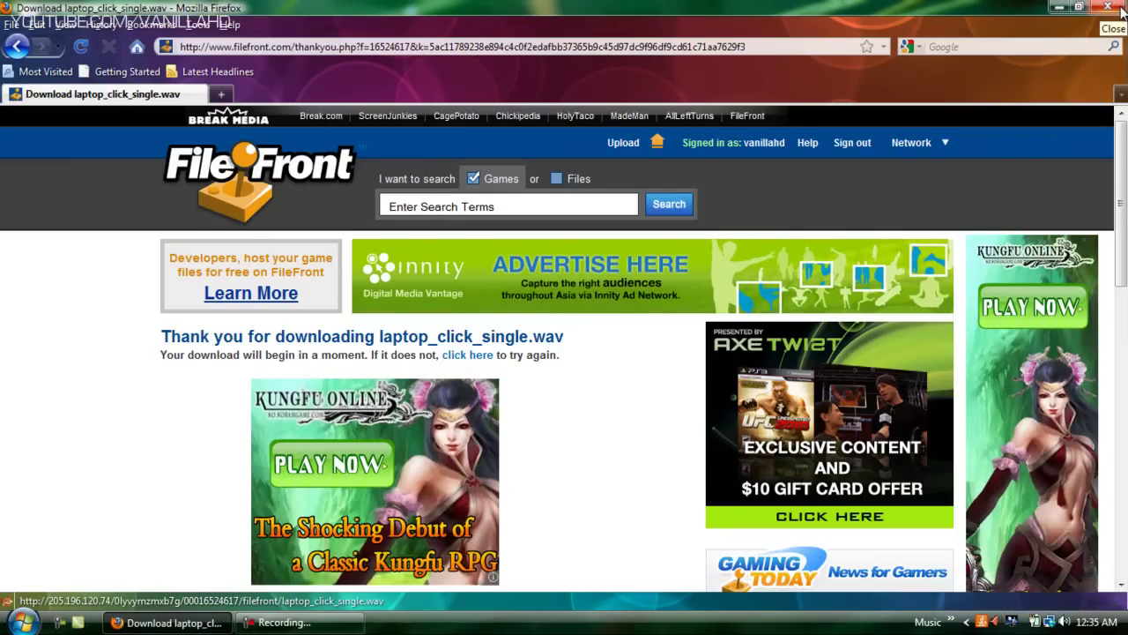
left_click(1122, 11)
left_click_drag(26, 17, 515, 347)
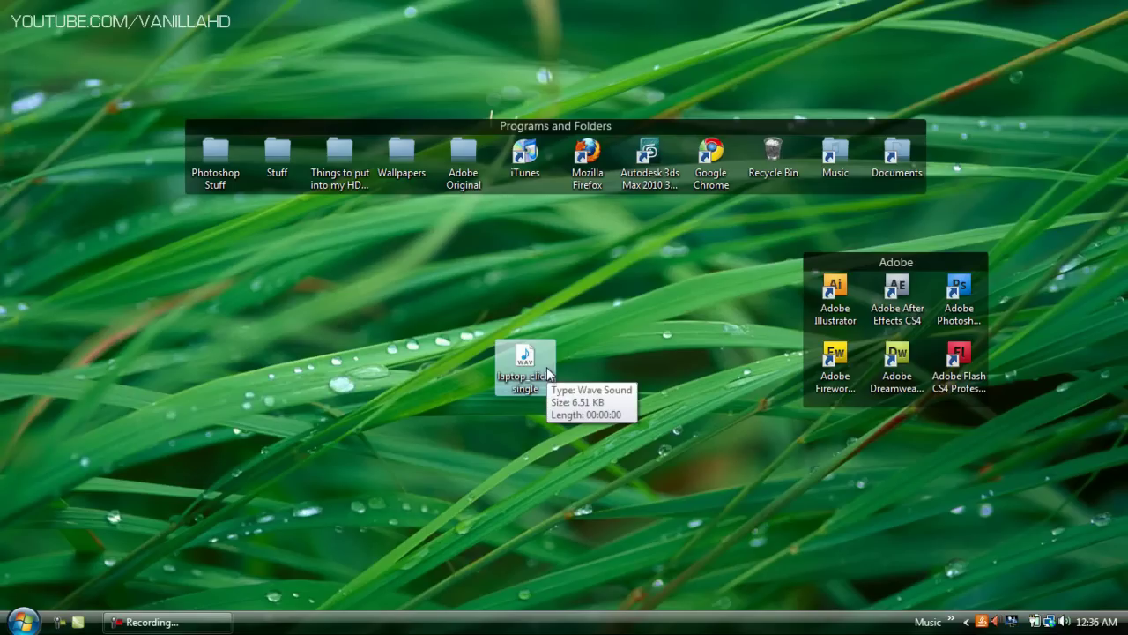
left_click_drag(546, 374, 276, 394)
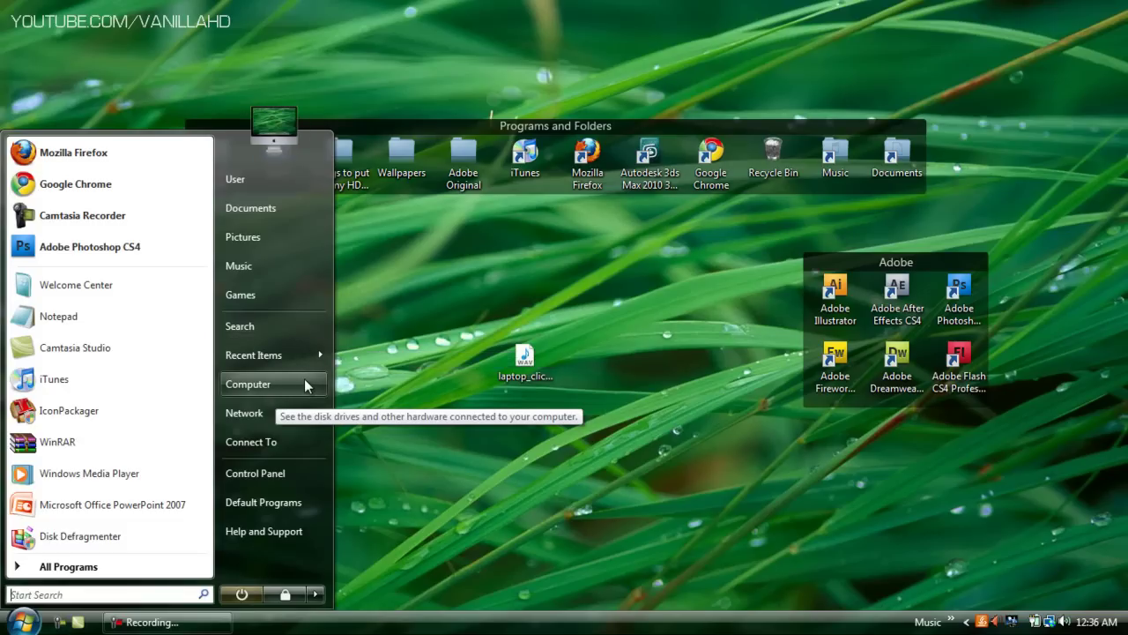
Open the TechSmith folder inside Program Files on Local Disk (C:).
left_click(306, 386)
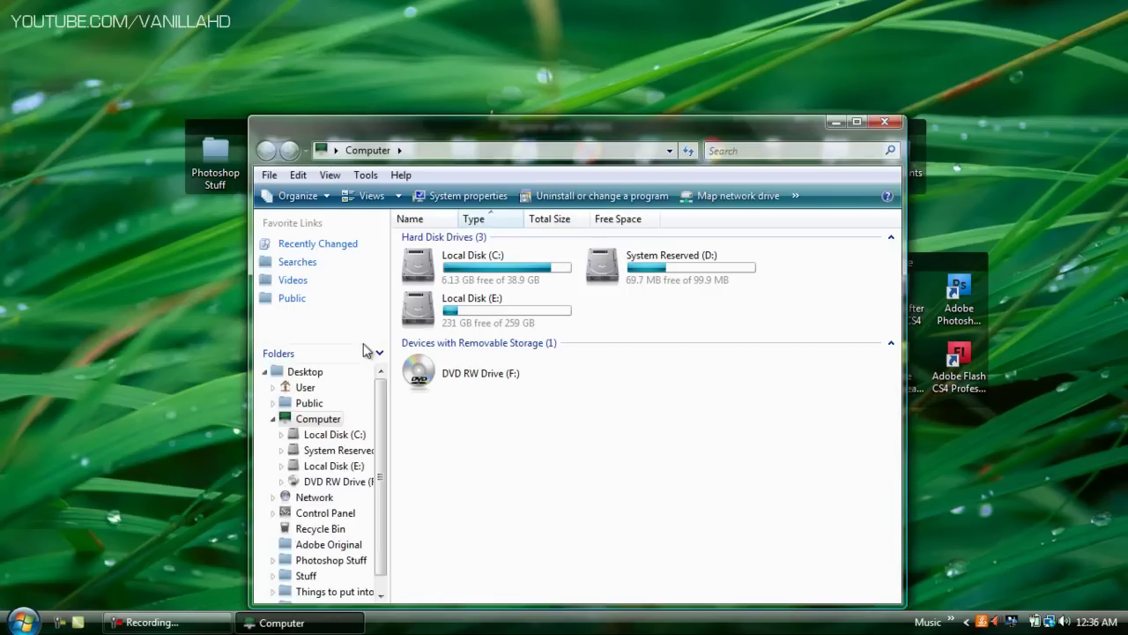
double_click(510, 269)
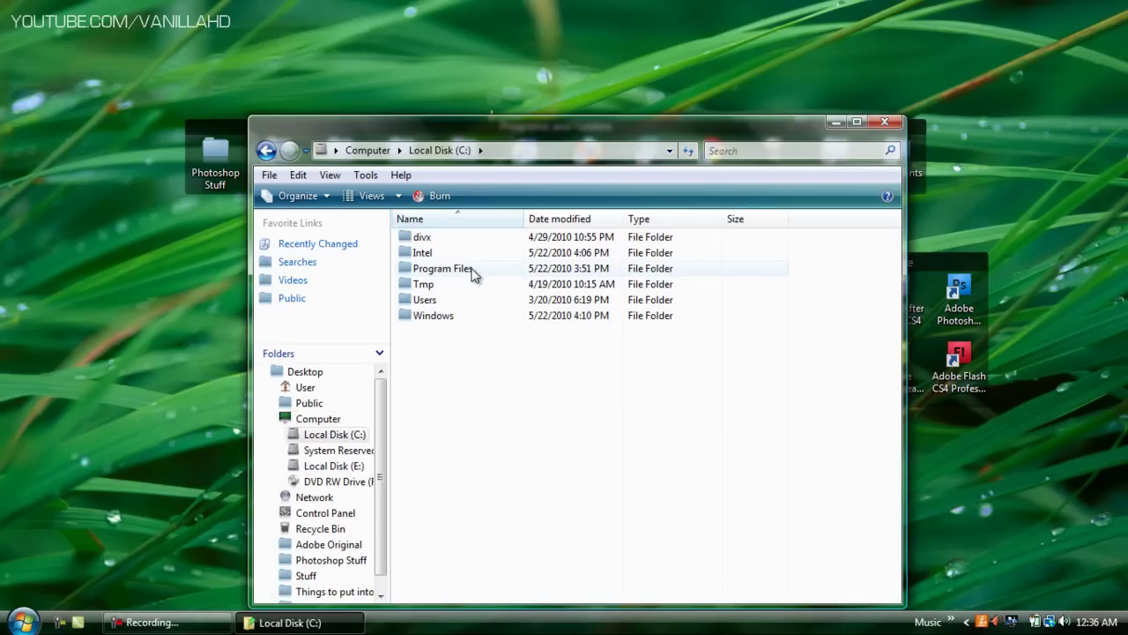
double_click(443, 268)
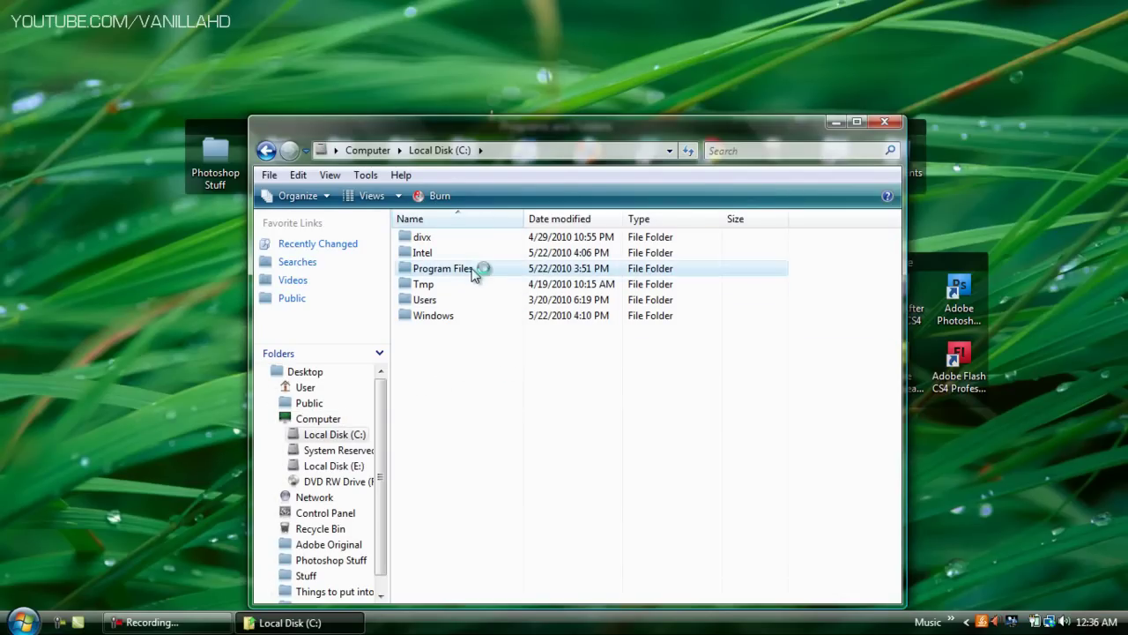
scroll(474, 300, "down", 9)
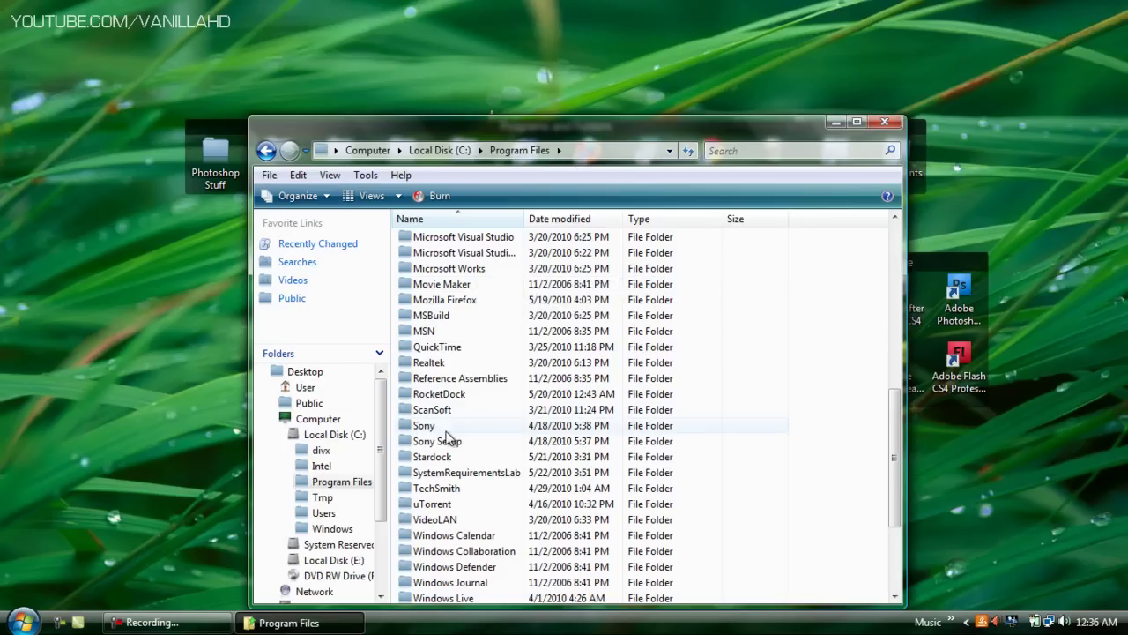
scroll(493, 462, "down", 1)
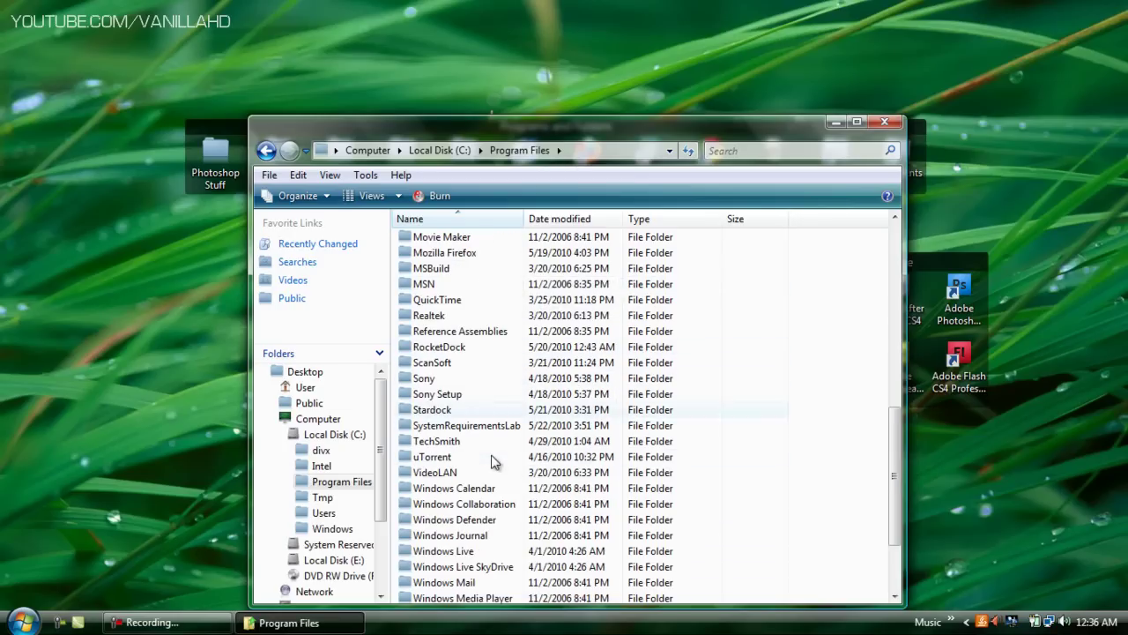
double_click(448, 442)
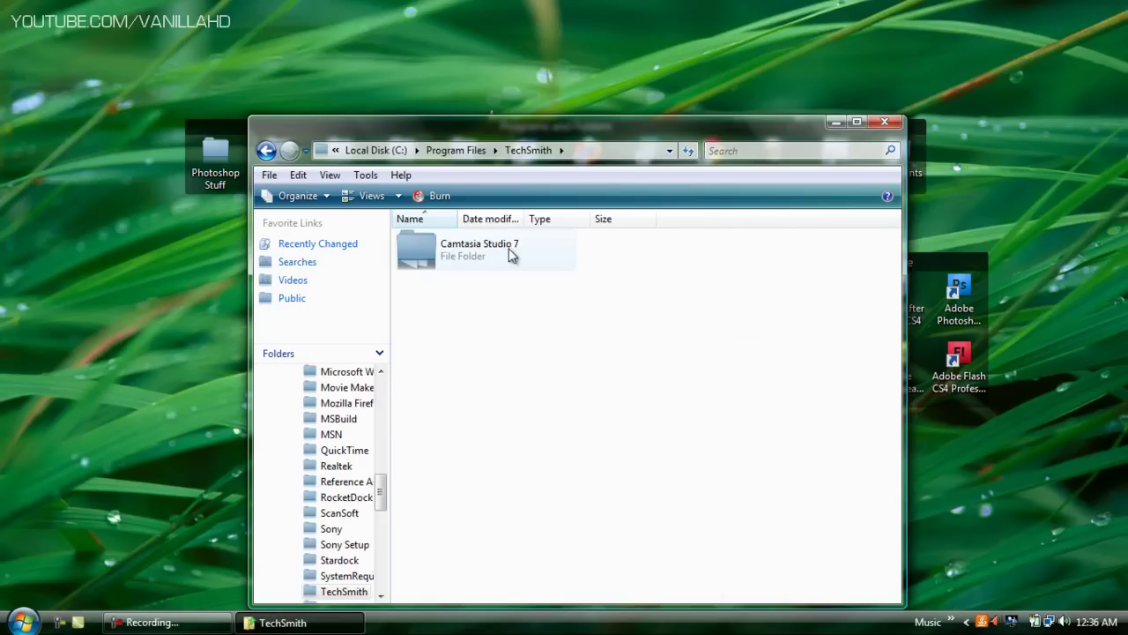
Open the SoundFX folder inside Camtasia Studio 7, Media, Studio.
left_click(487, 265)
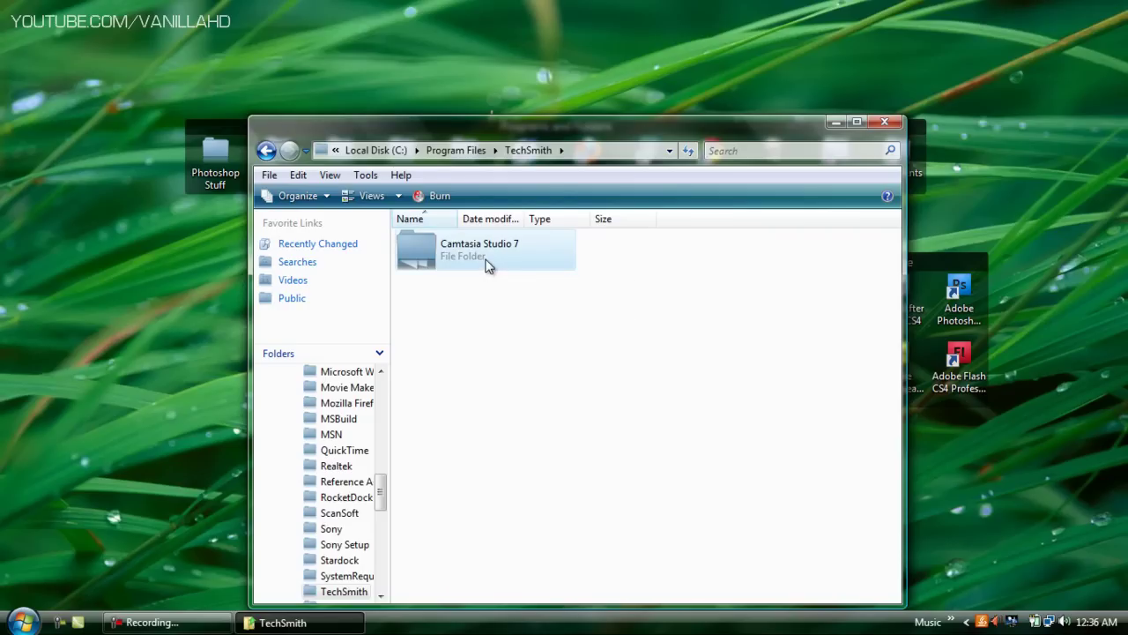
double_click(487, 264)
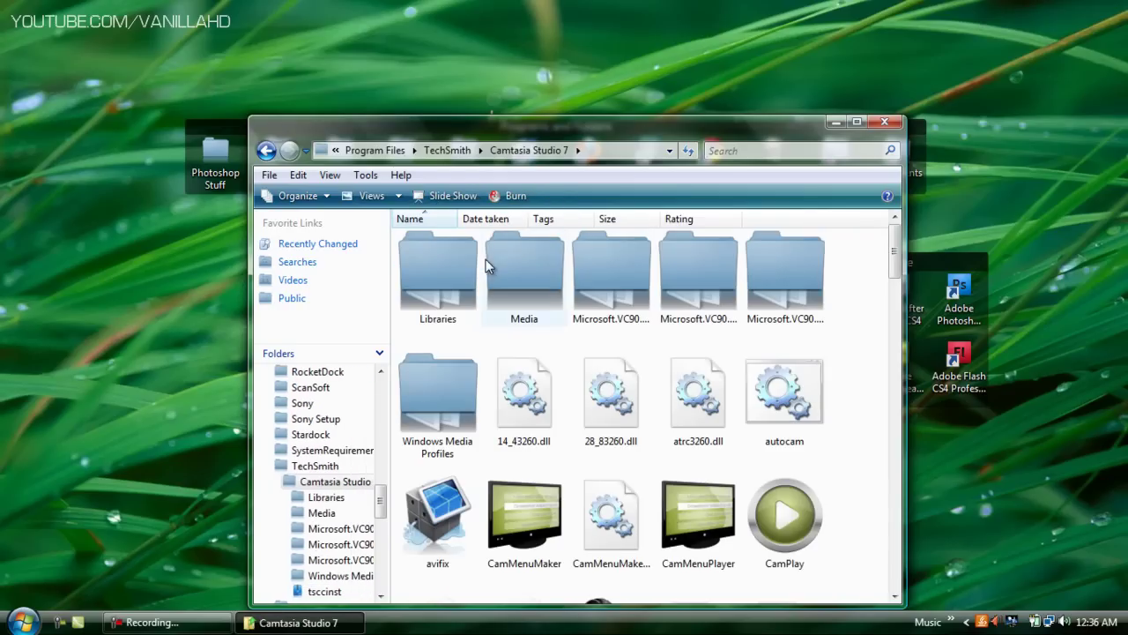
double_click(528, 295)
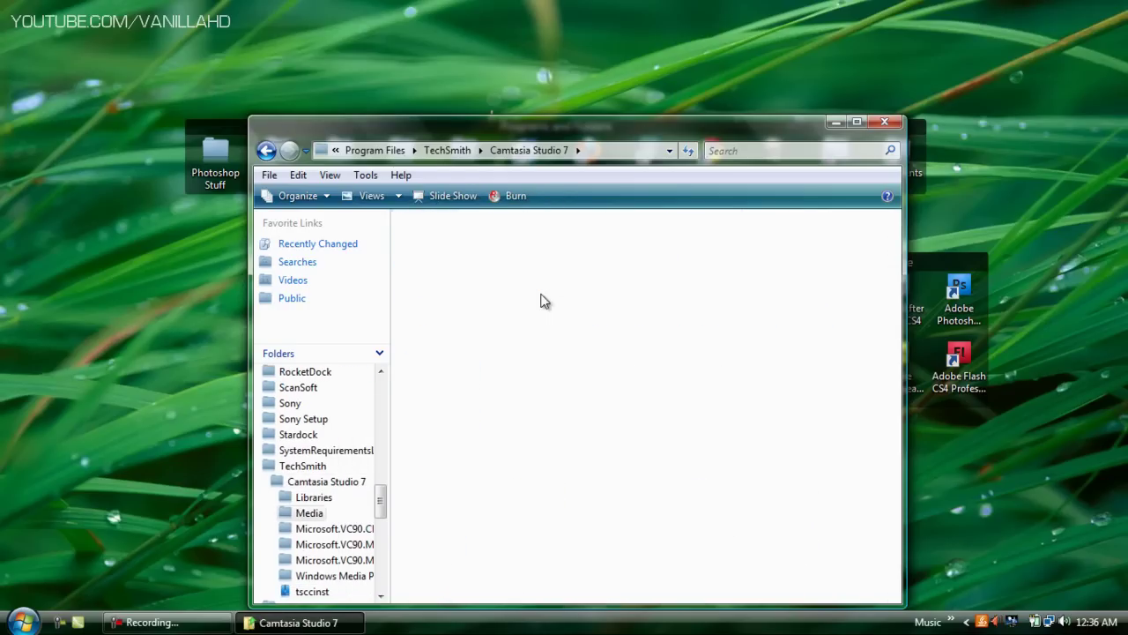
double_click(429, 270)
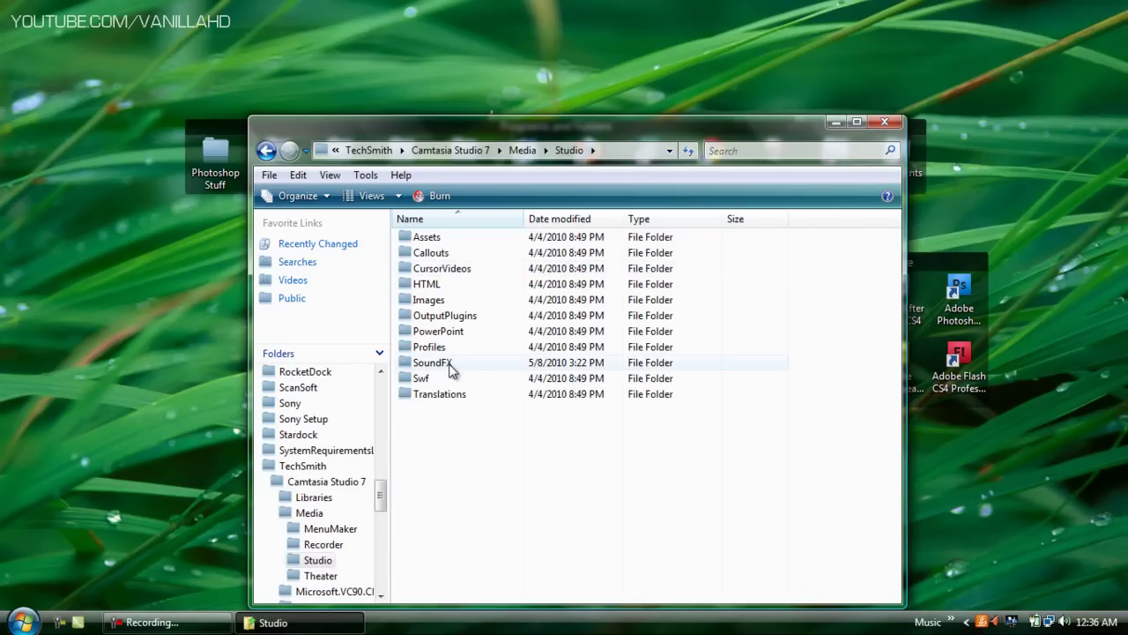
double_click(477, 363)
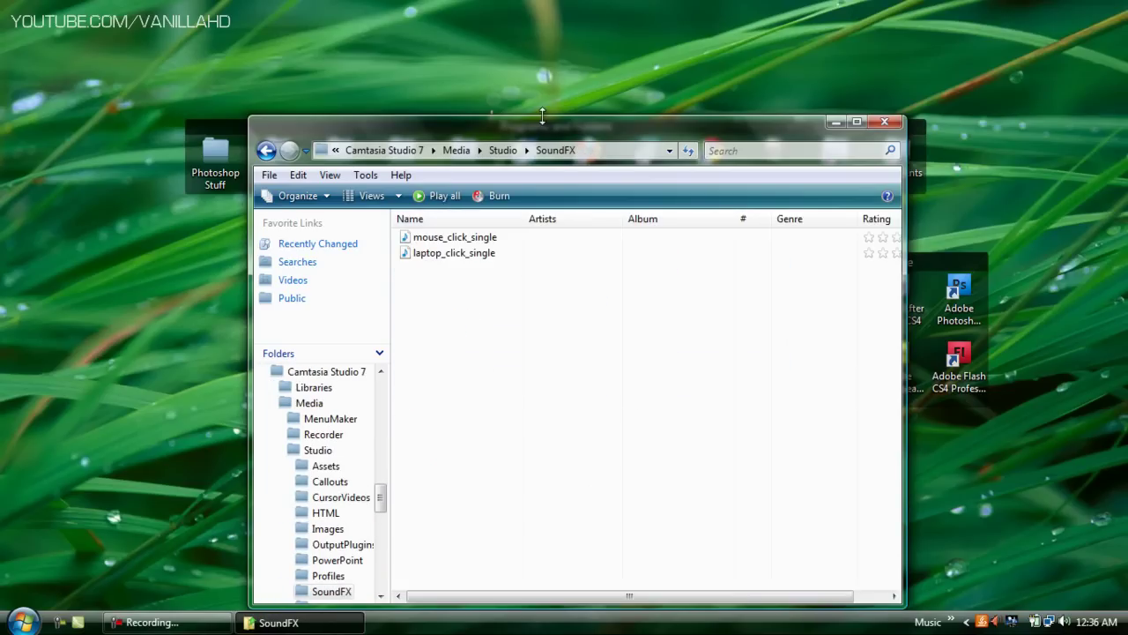
Copy laptop_click_single from the desktop into SoundFX, replacing the existing file with administrator permission, and close the folder window.
left_click_drag(542, 128, 545, 407)
left_click(527, 359)
left_click(519, 537)
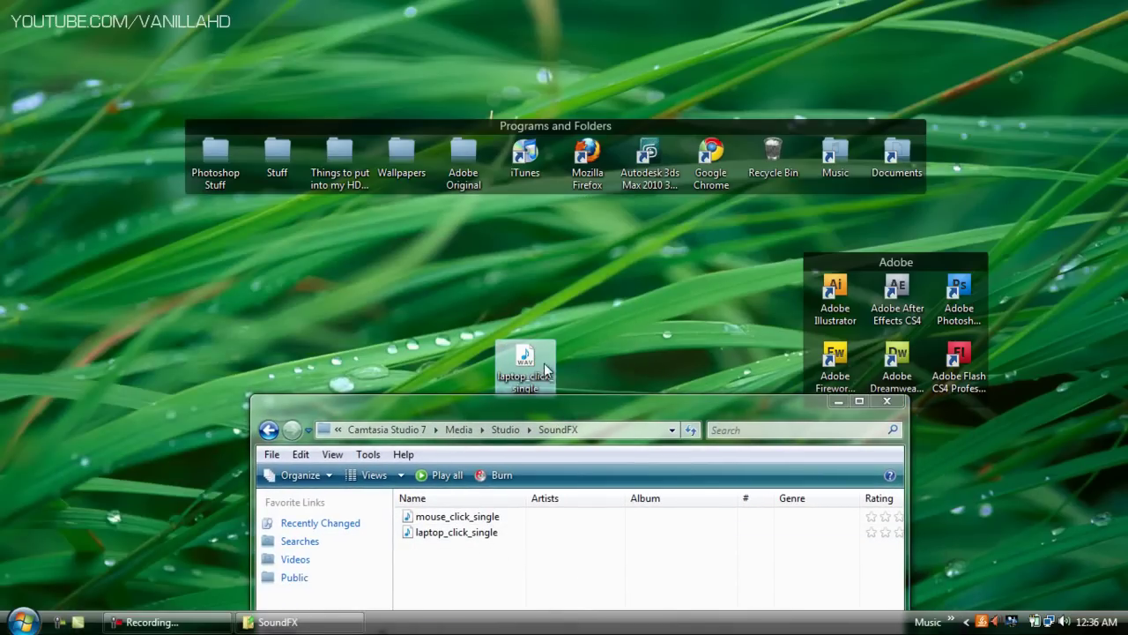
left_click_drag(534, 379, 460, 538)
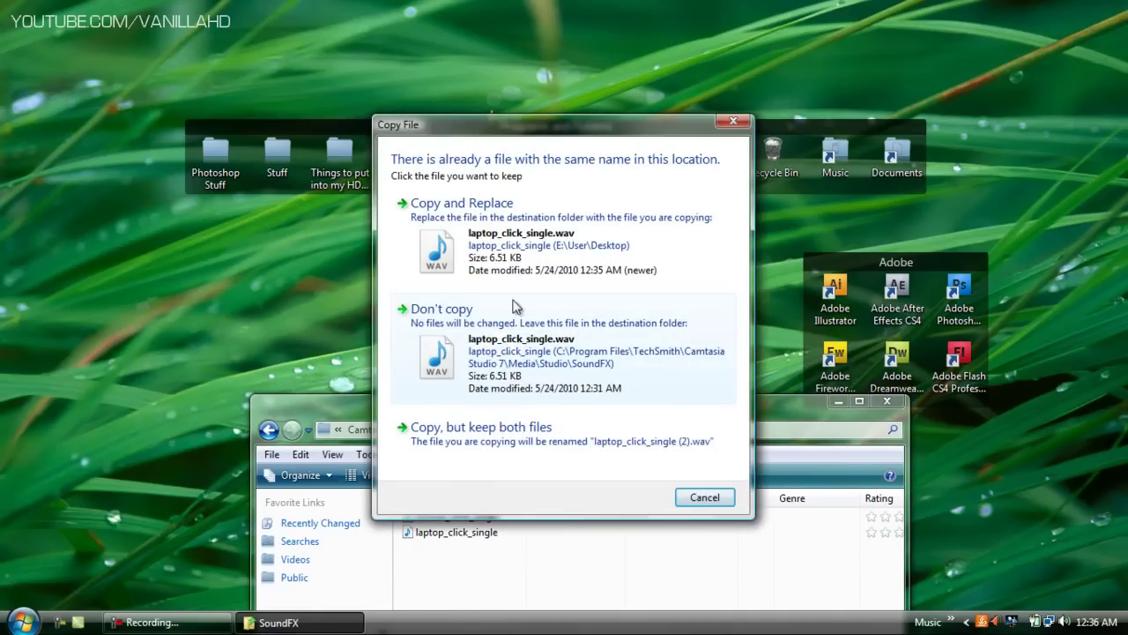
left_click(571, 245)
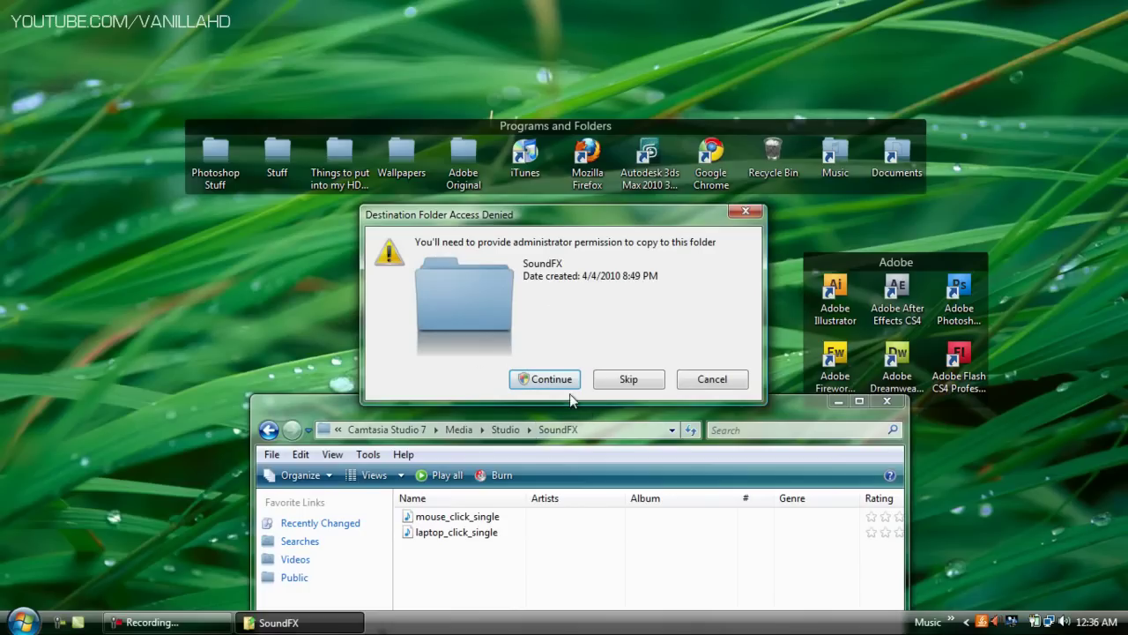
left_click(569, 385)
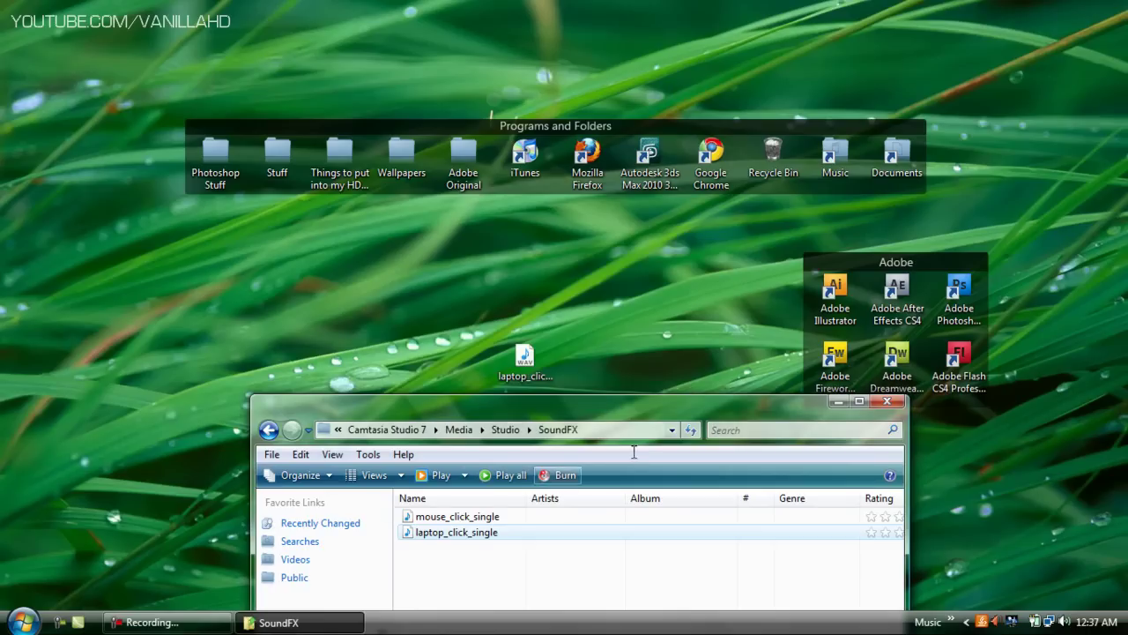
left_click(887, 401)
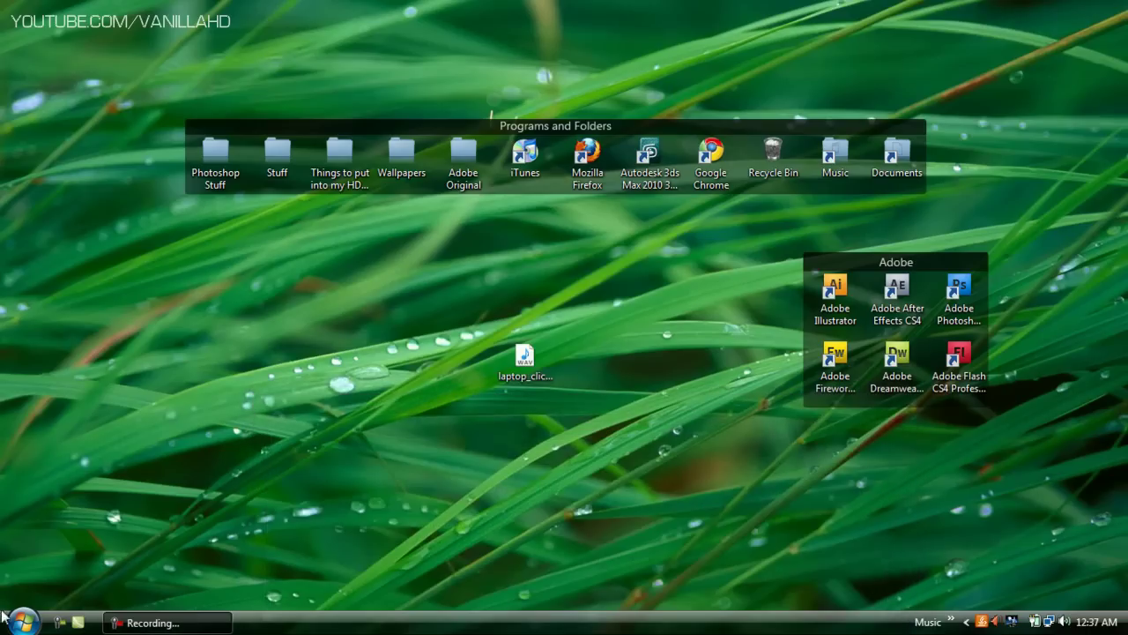
Launch Camtasia Studio and dismiss the missing-filters warning and the Welcome dialog.
left_click(43, 624)
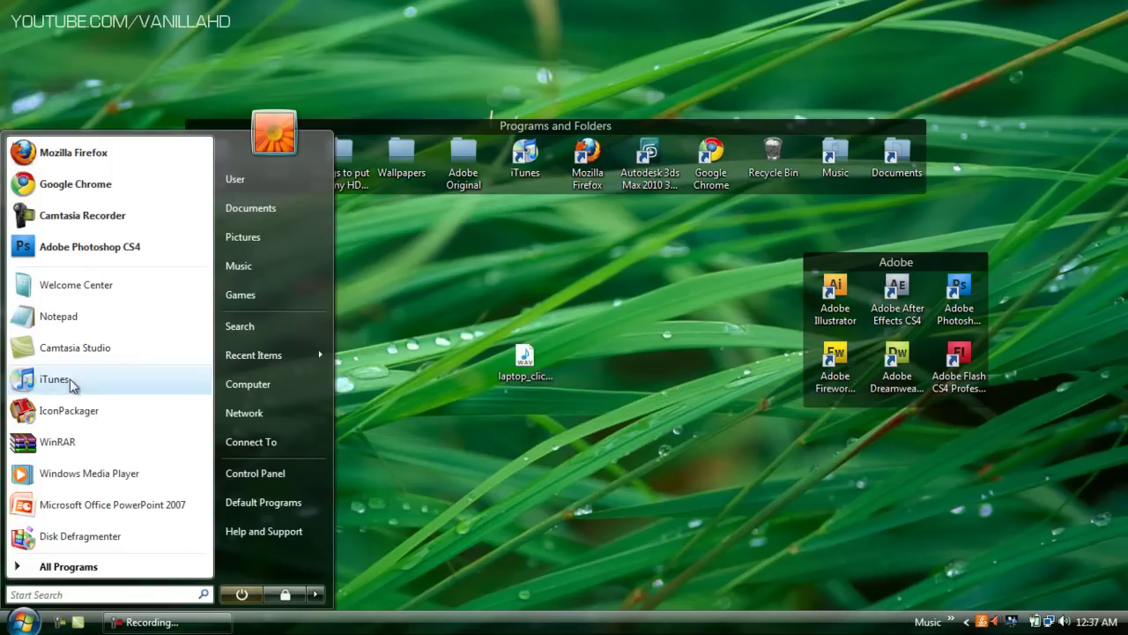
left_click(112, 353)
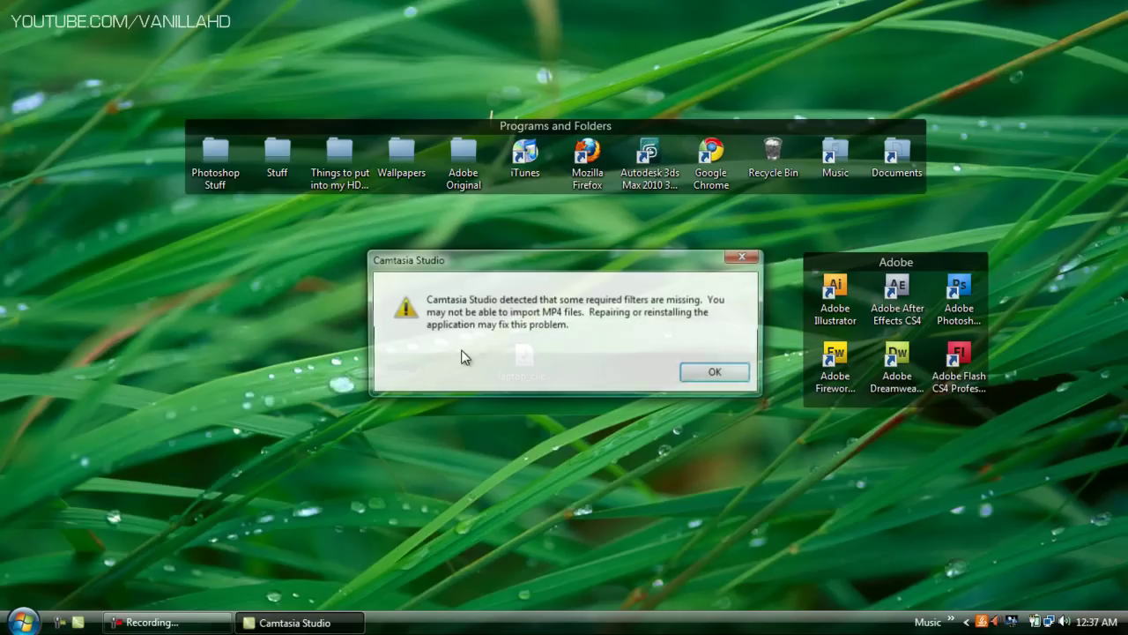
left_click_drag(548, 267, 535, 317)
left_click(698, 427)
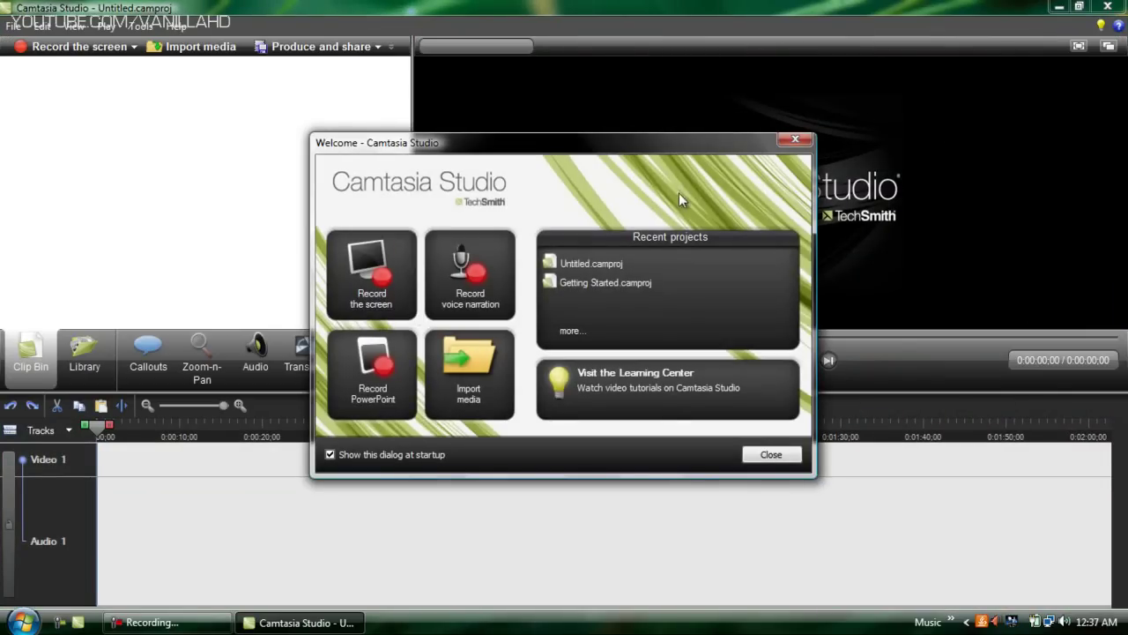
left_click(794, 140)
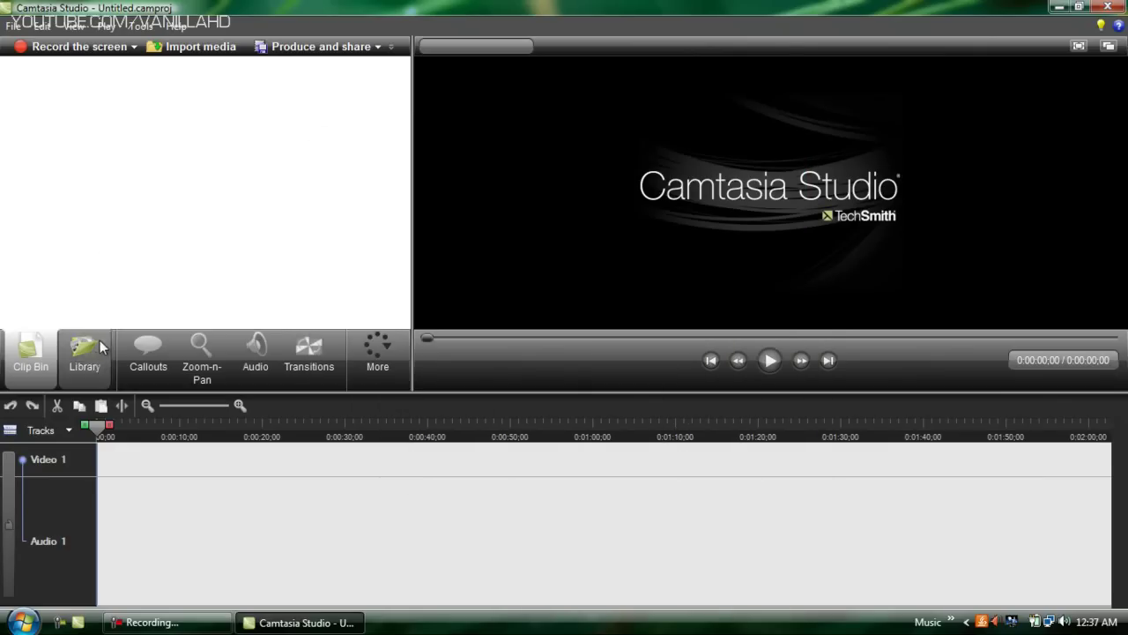
Add the Butterfly video from the Library to the start of the Video 1 track.
left_click(99, 342)
left_click(91, 245)
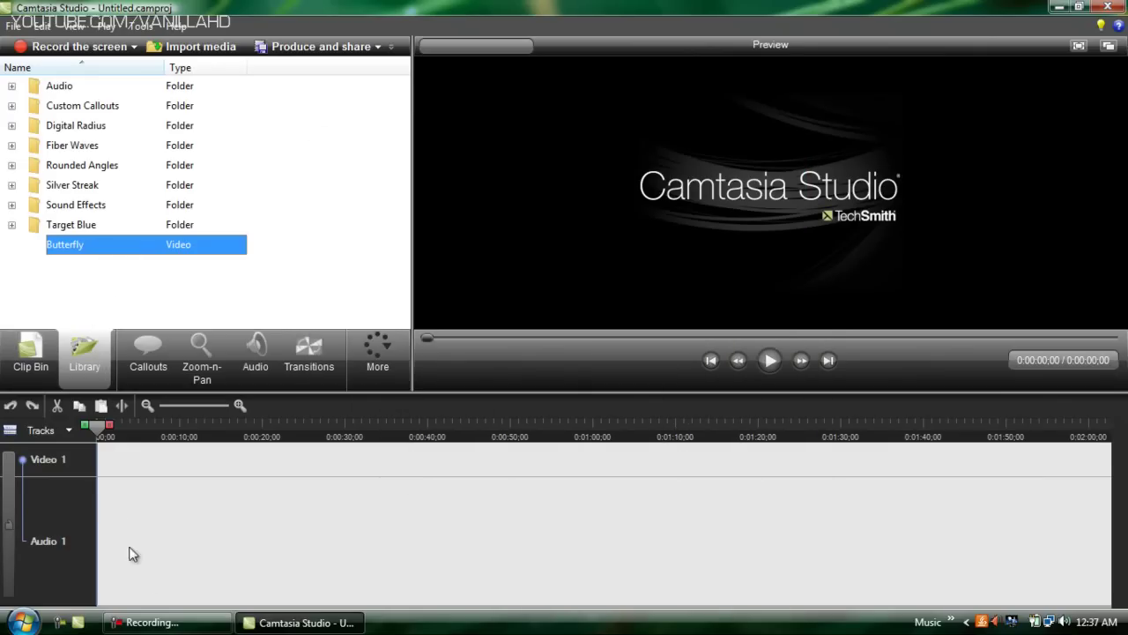
left_click_drag(71, 243, 112, 476)
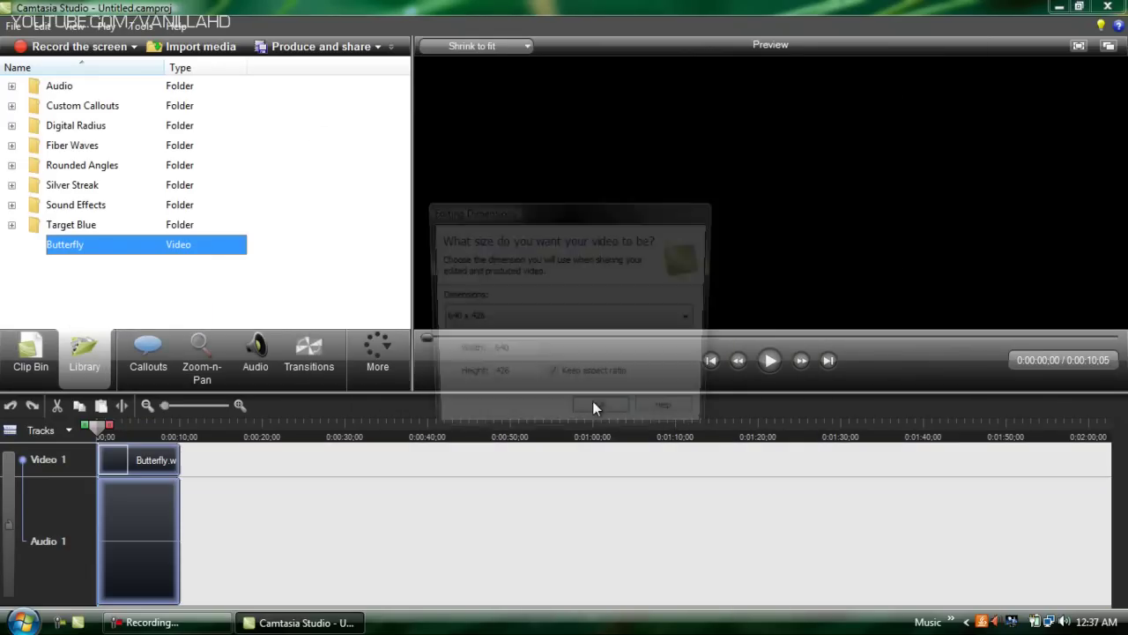
Accept the 640 x 426 editing dimensions and show the click sound effect options in Cursor Effects.
left_click(602, 414)
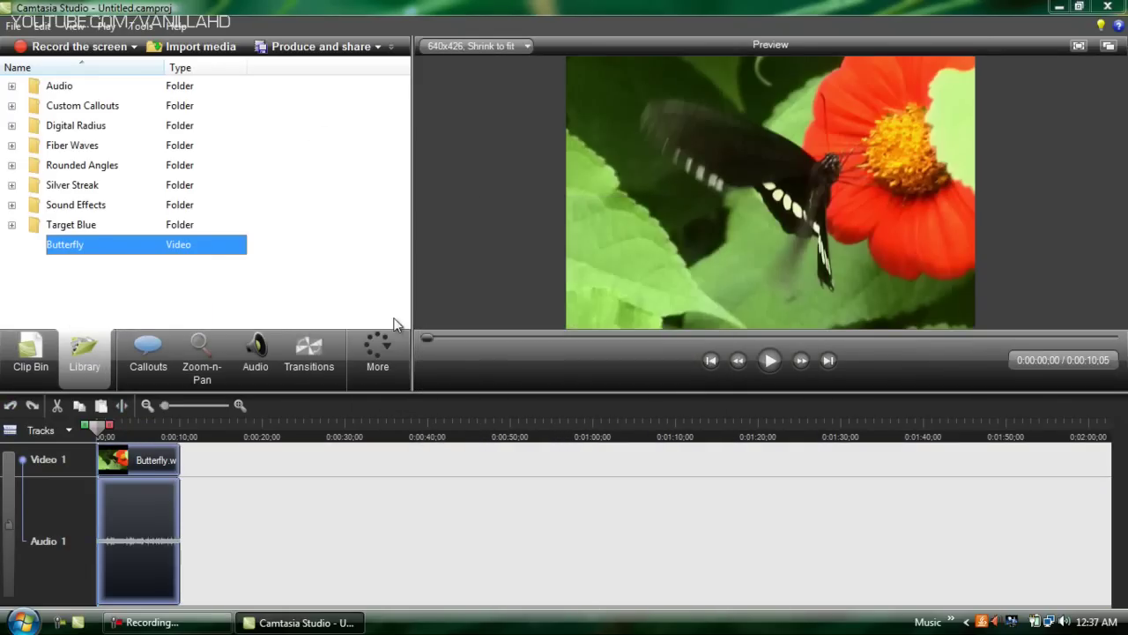
left_click(385, 364)
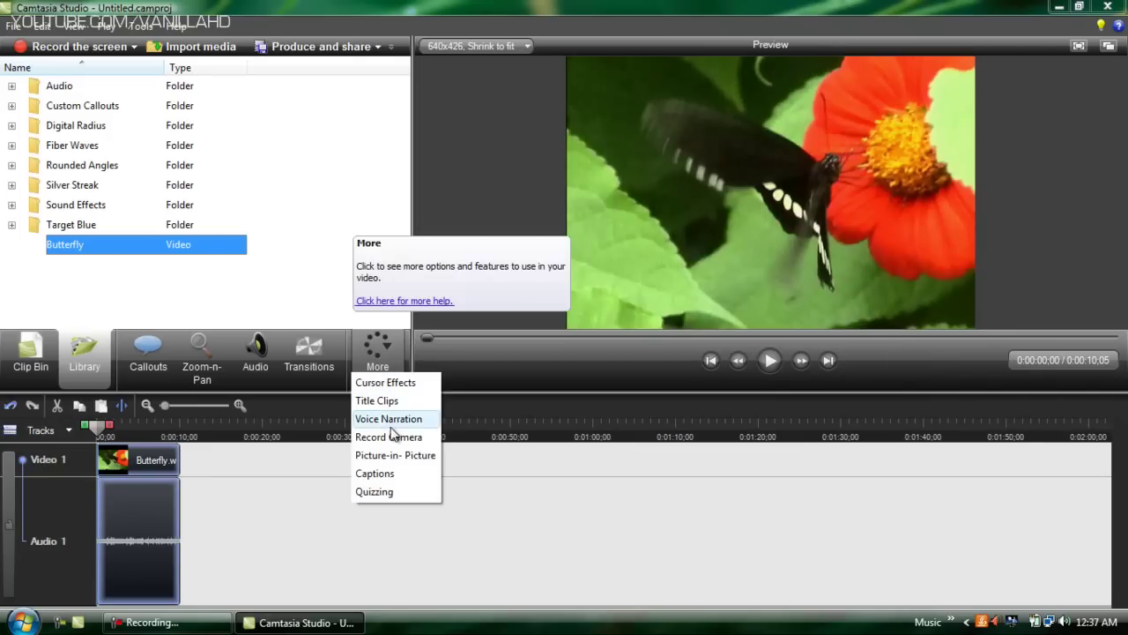
left_click(385, 382)
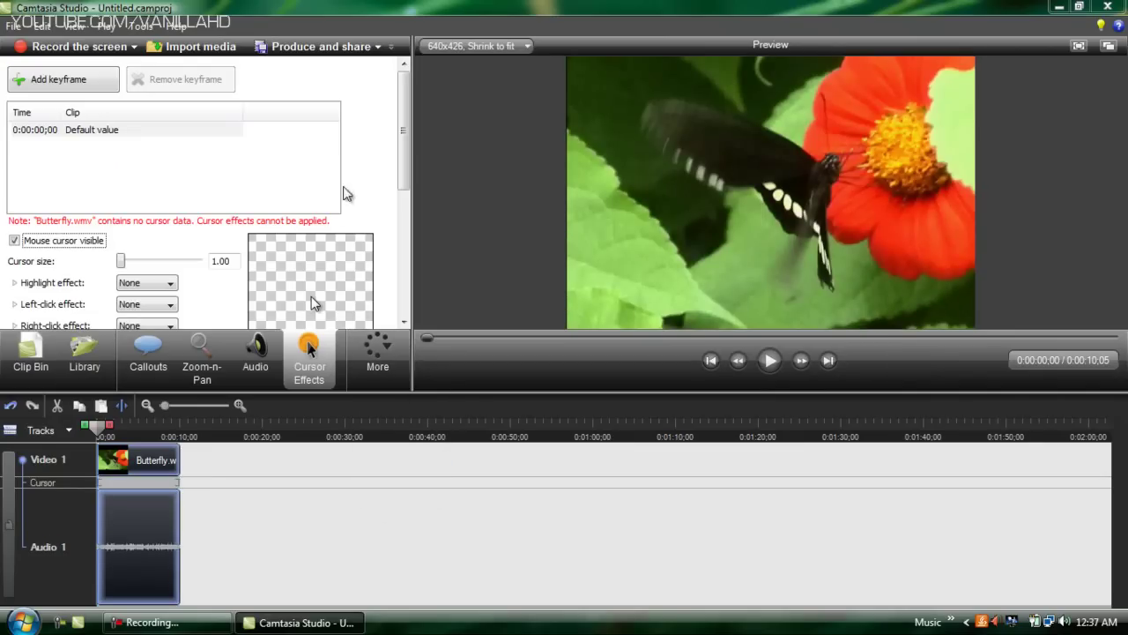
scroll(363, 167, "down", 5)
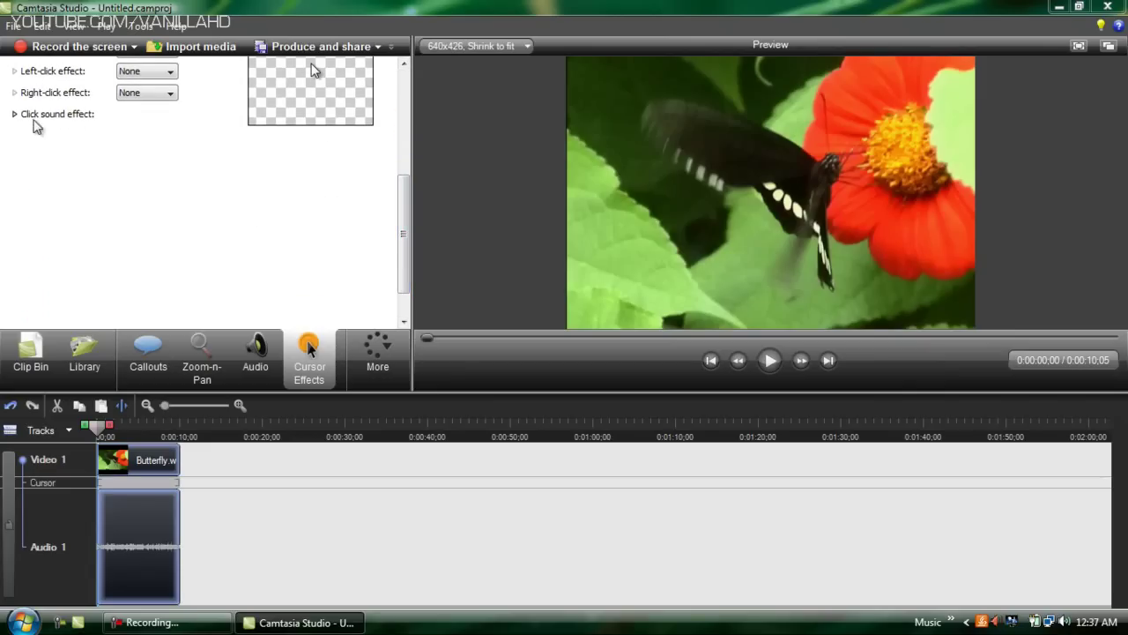
left_click(15, 116)
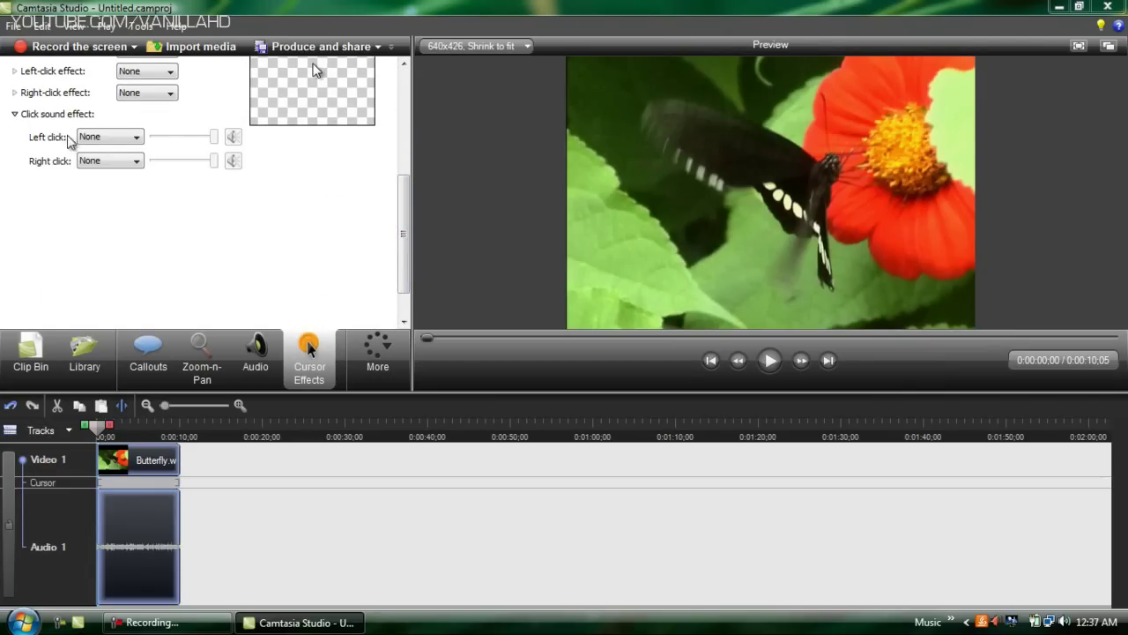
Set both the left-click and right-click sound effects to Laptop click.
left_click(136, 139)
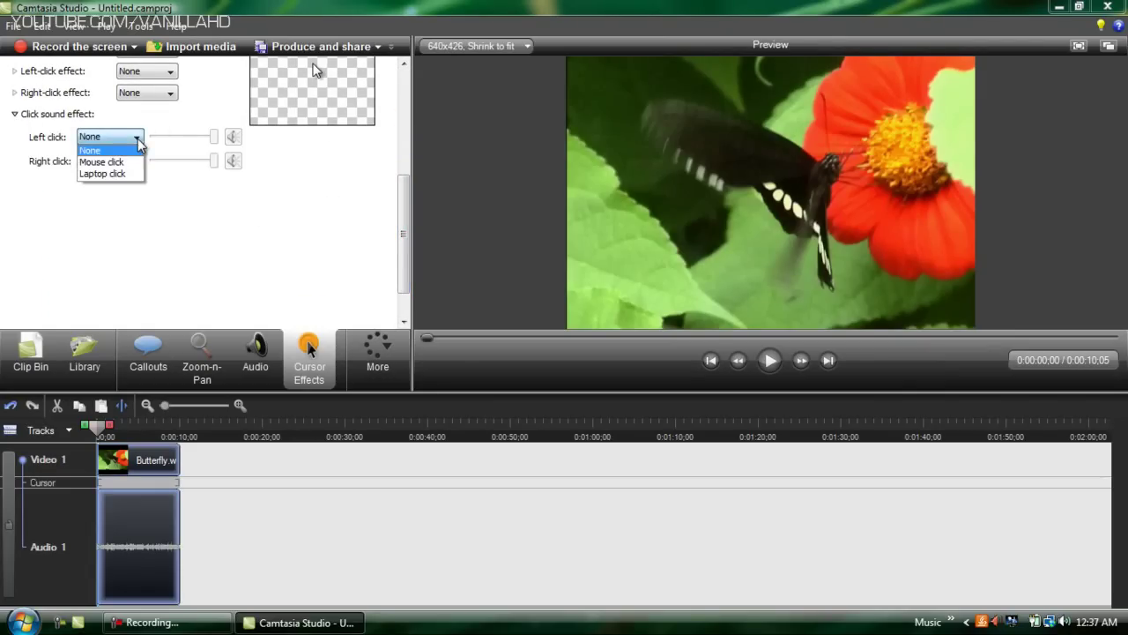
left_click(91, 175)
left_click(96, 164)
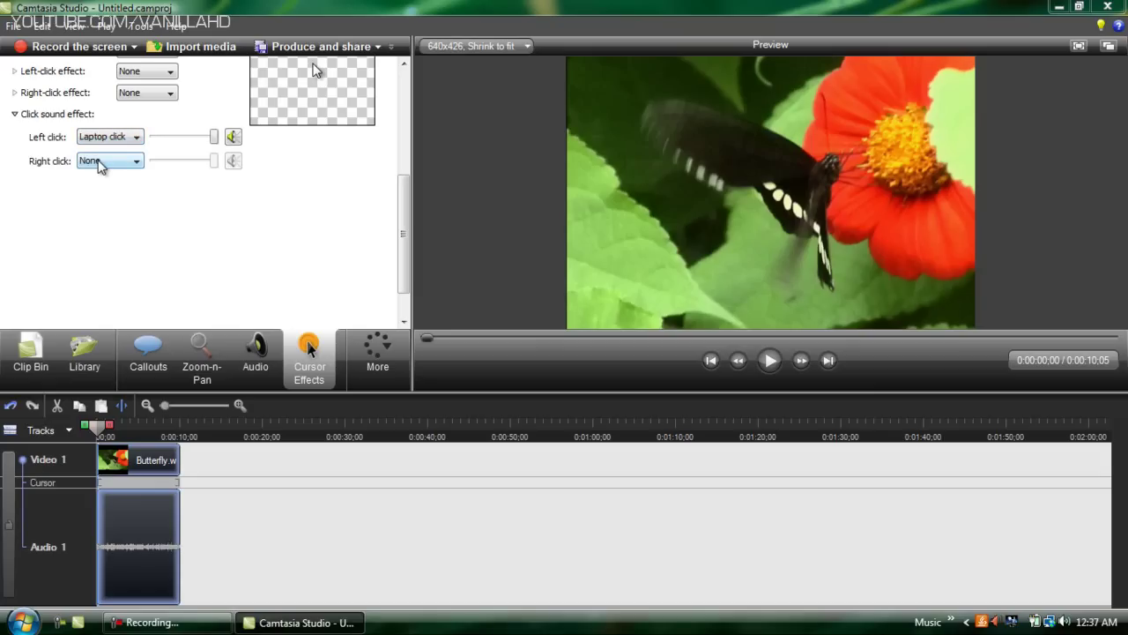
left_click(110, 165)
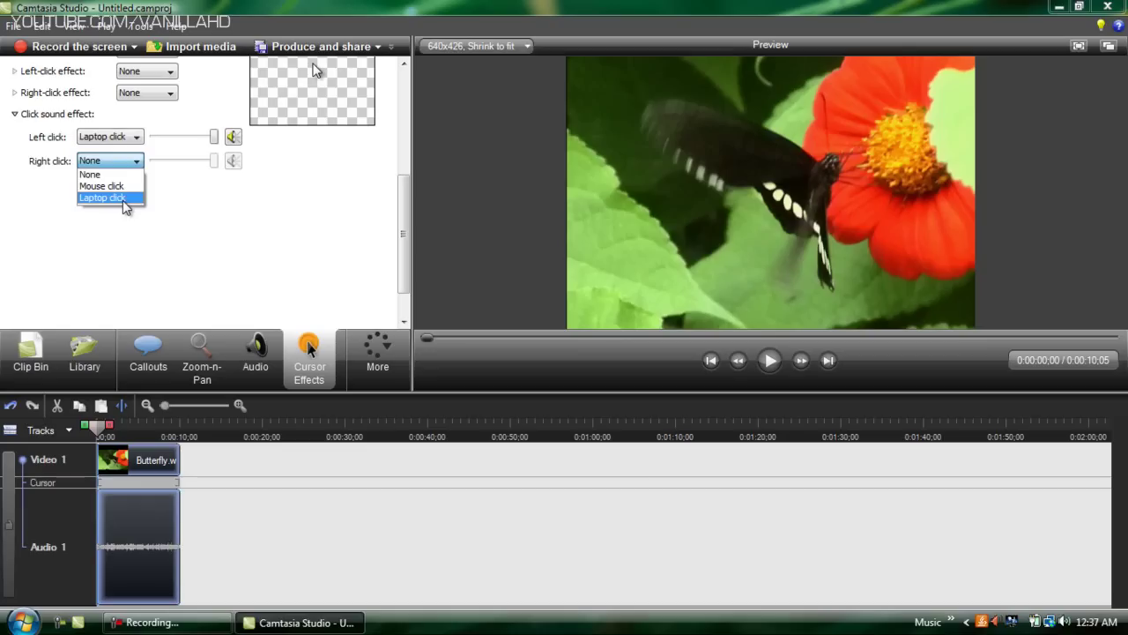
left_click(124, 199)
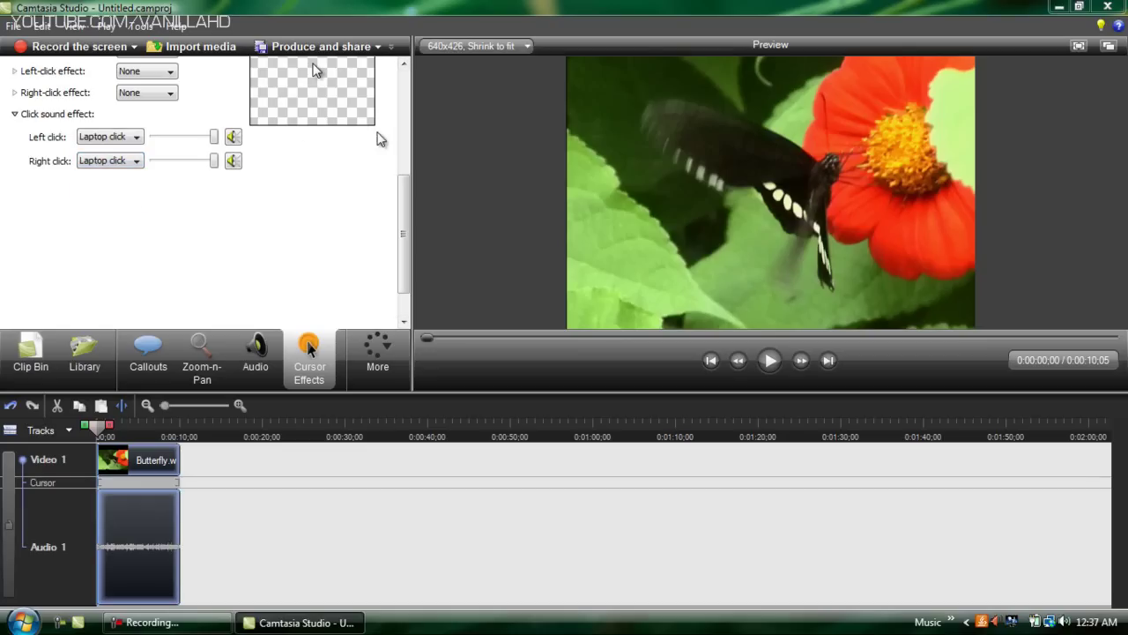
Preview the Laptop click sound assigned to the left click.
mouse_move(214, 142)
left_mouse_down()
mouse_move(183, 144)
mouse_move(214, 140)
left_mouse_up()
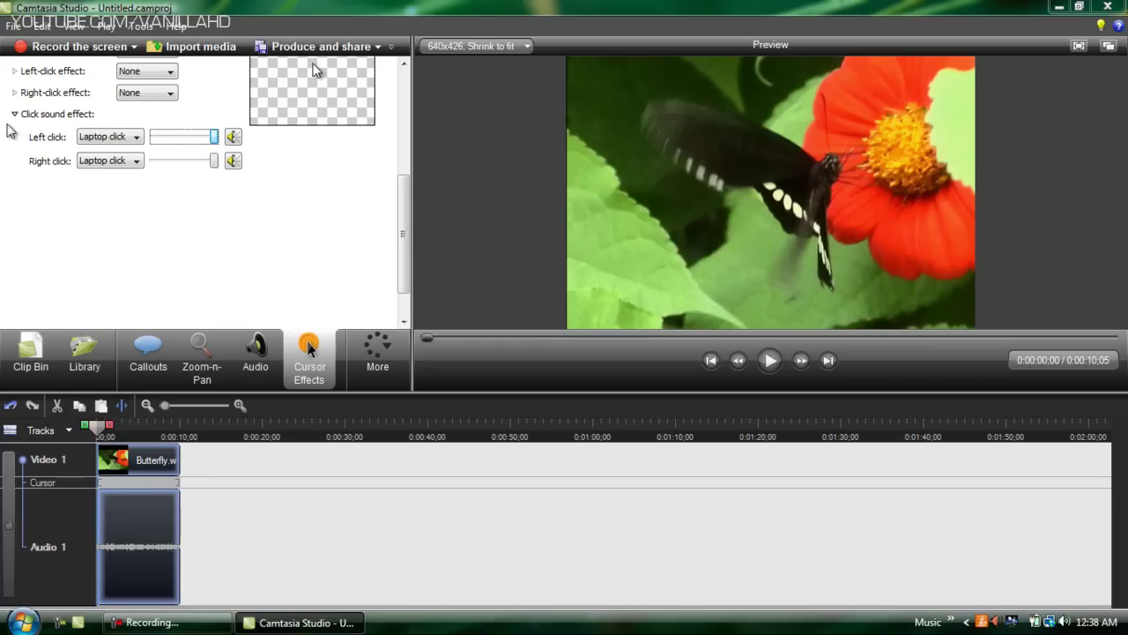
left_click(234, 137)
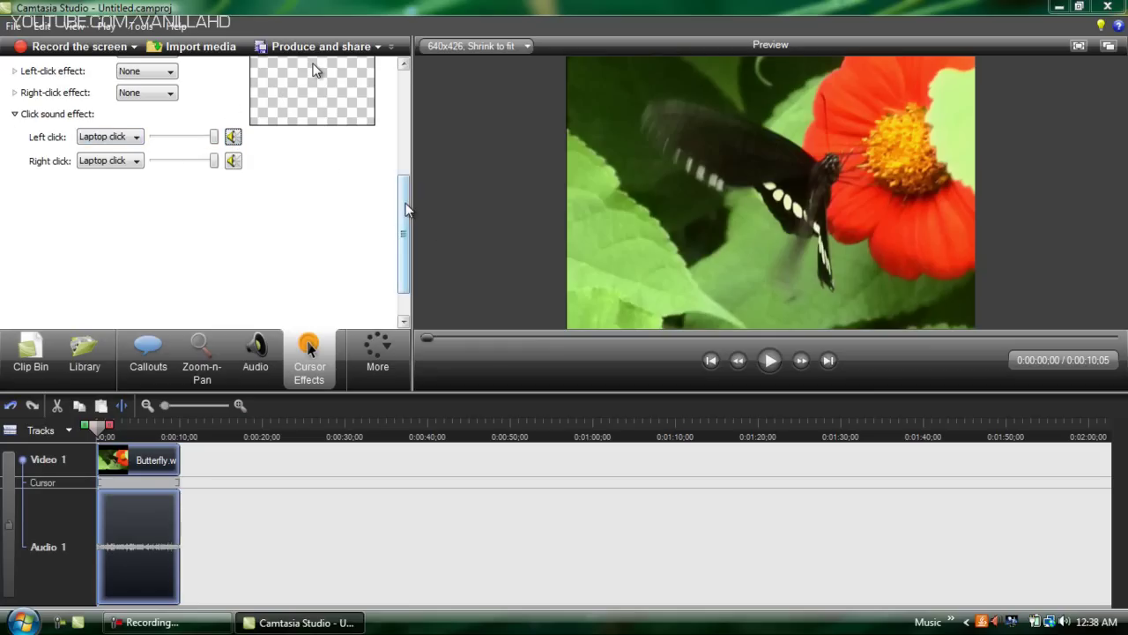
left_click_drag(410, 212, 416, 90)
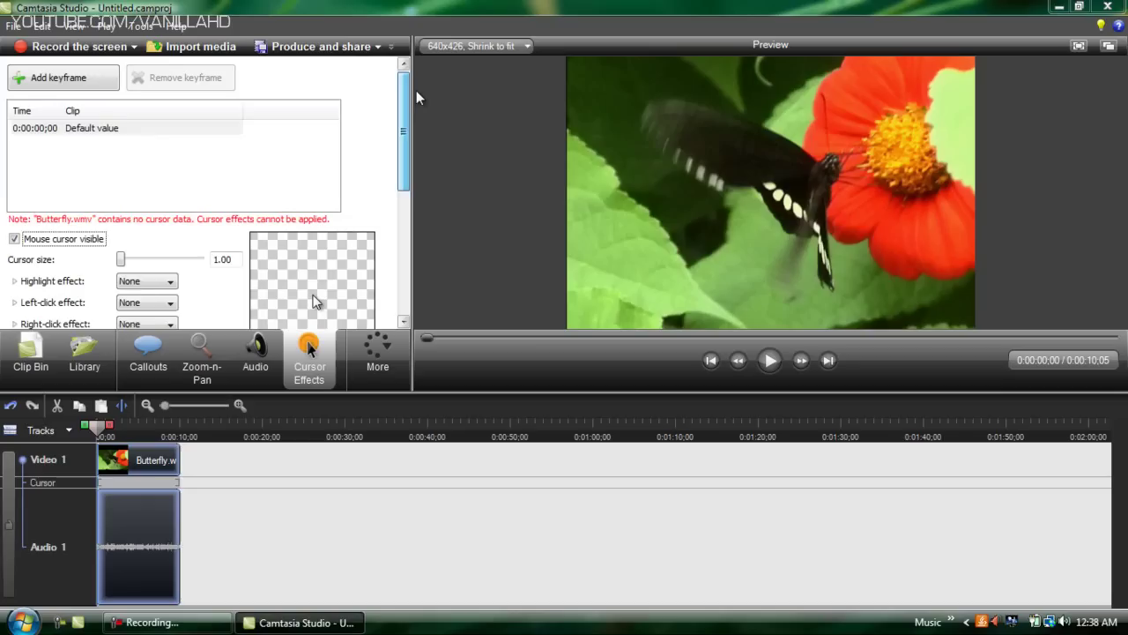
Close Camtasia Studio without saving the changes to the untitled project.
left_click(1116, 6)
left_click(575, 353)
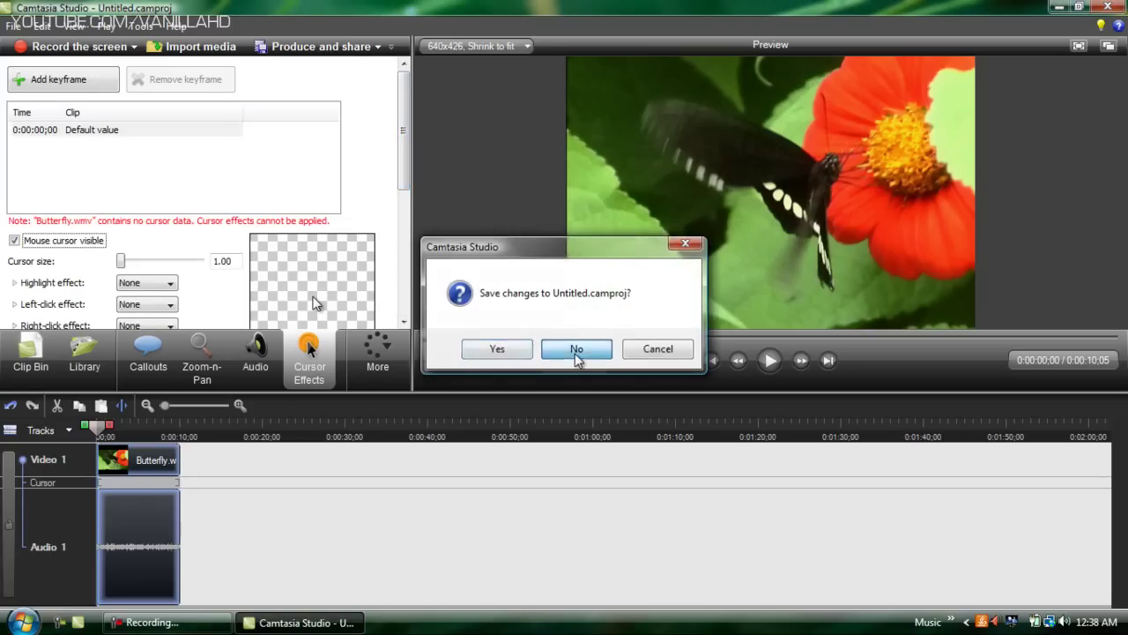